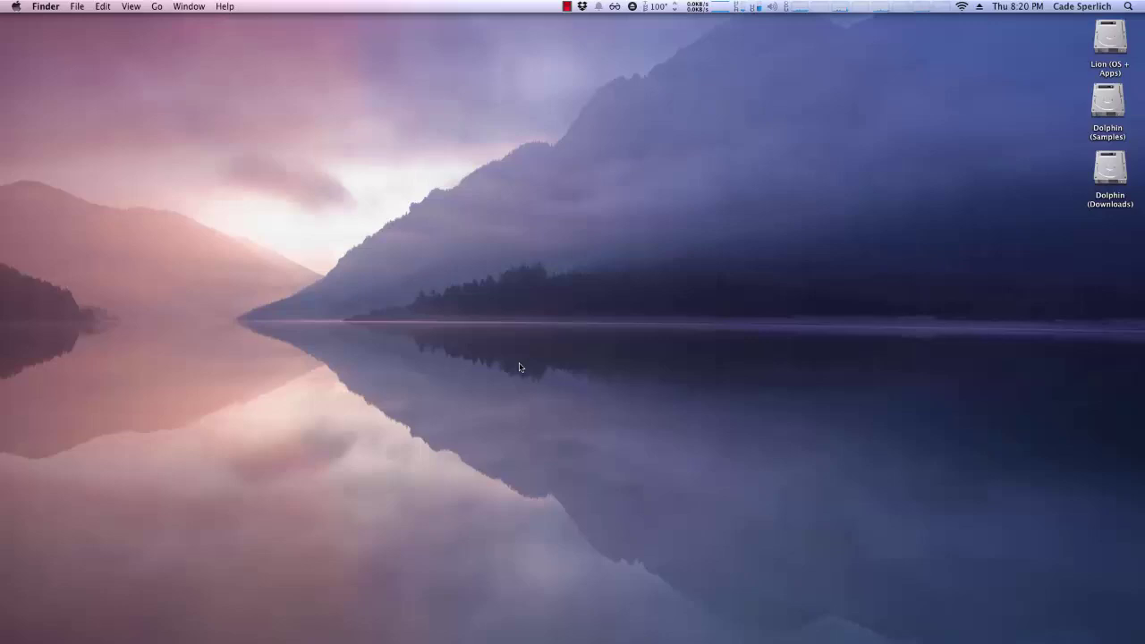
# Switch to Chrome and examine the VirtualBox platform packages on the virtualbox.org downloads page.
pyautogui.click(301, 602)
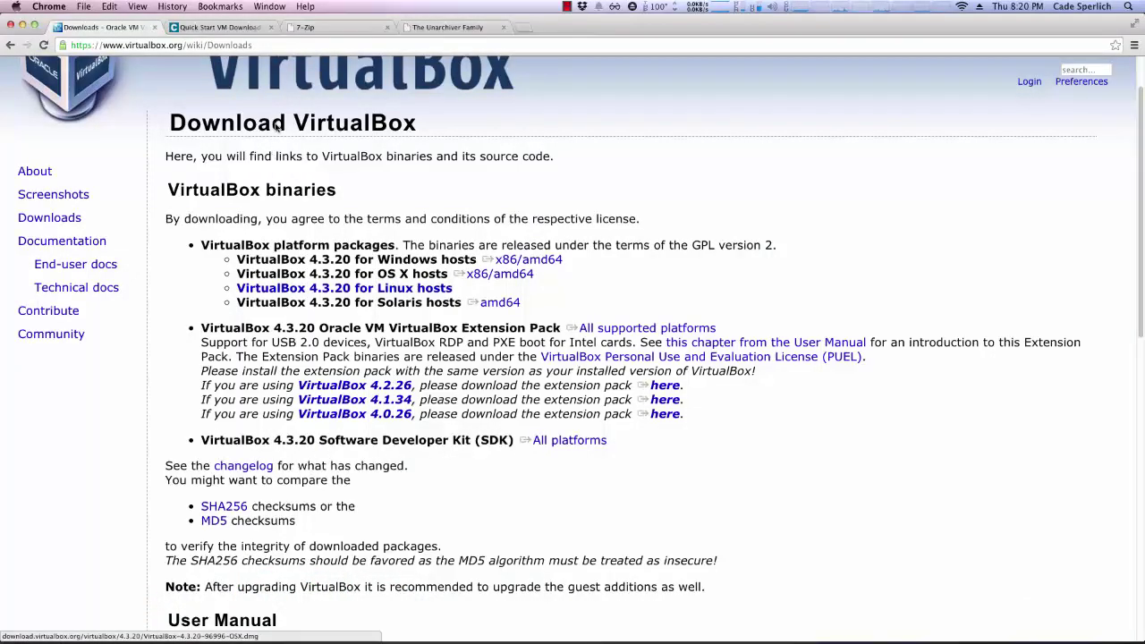
pyautogui.scroll(3, 276, 125)
pyautogui.moveTo(257, 44); pyautogui.dragTo(53, 42)
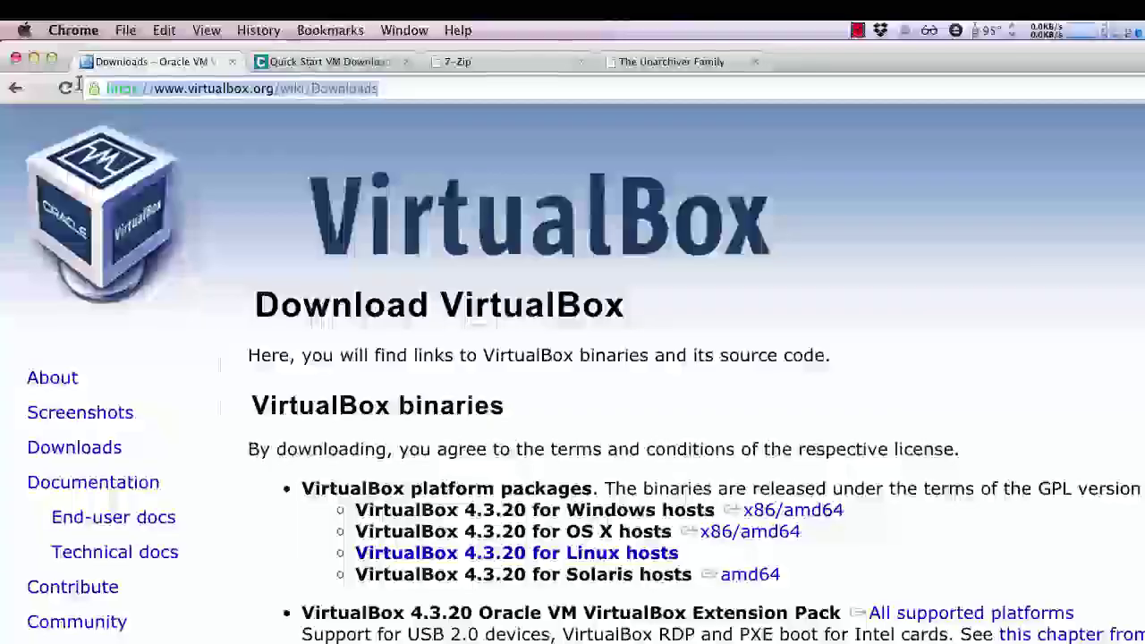
pyautogui.click(420, 151)
pyautogui.scroll(-2, 420, 151)
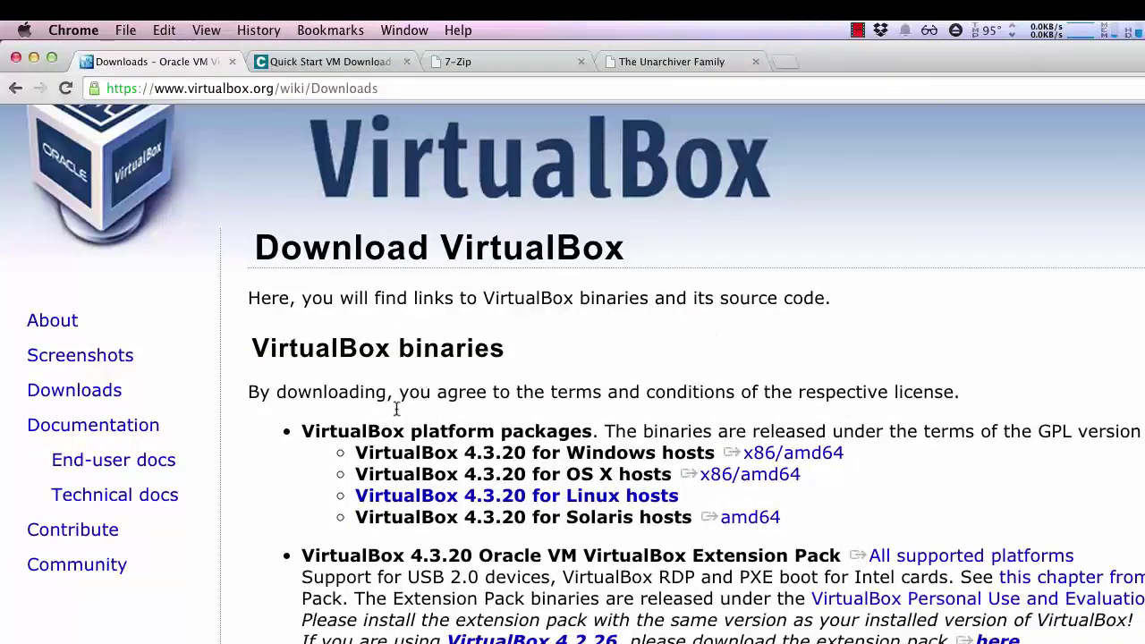
pyautogui.moveTo(302, 433); pyautogui.dragTo(601, 435)
pyautogui.click(626, 406)
pyautogui.scroll(-1, 632, 407)
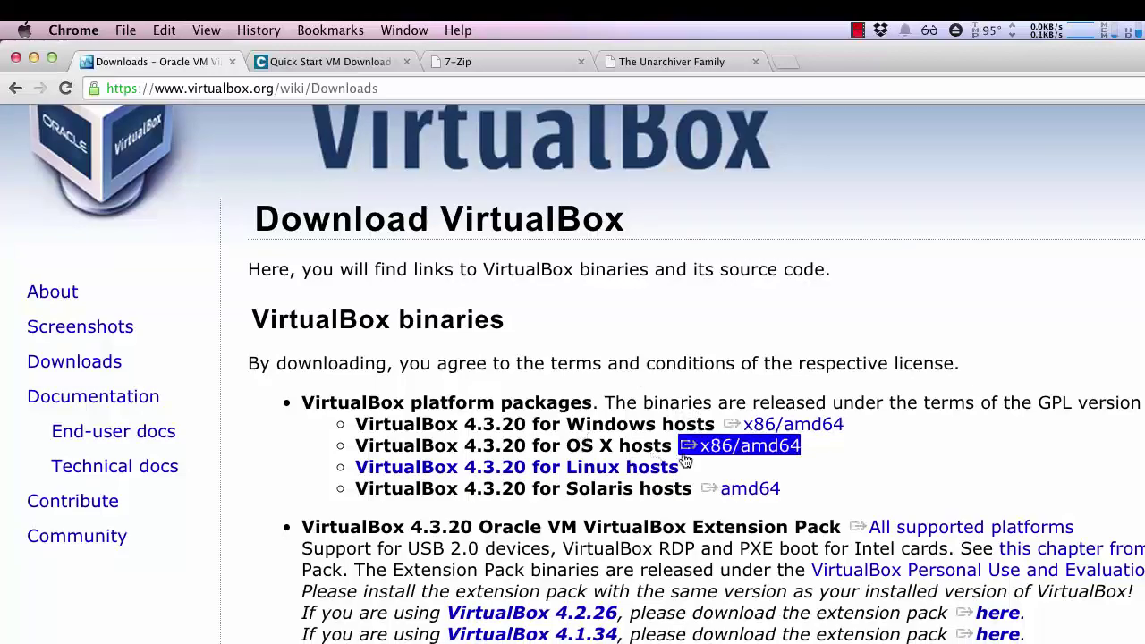
# Start downloading VirtualBox 4.3.20 for OS X hosts and cancel the download.
pyautogui.click(747, 454)
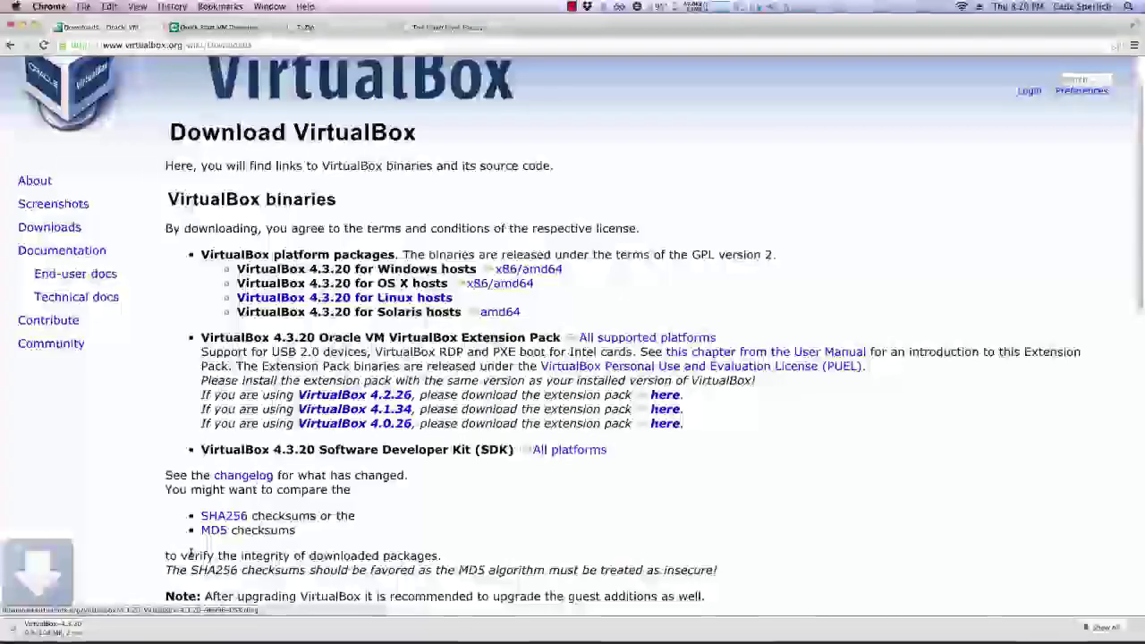
pyautogui.click(119, 625)
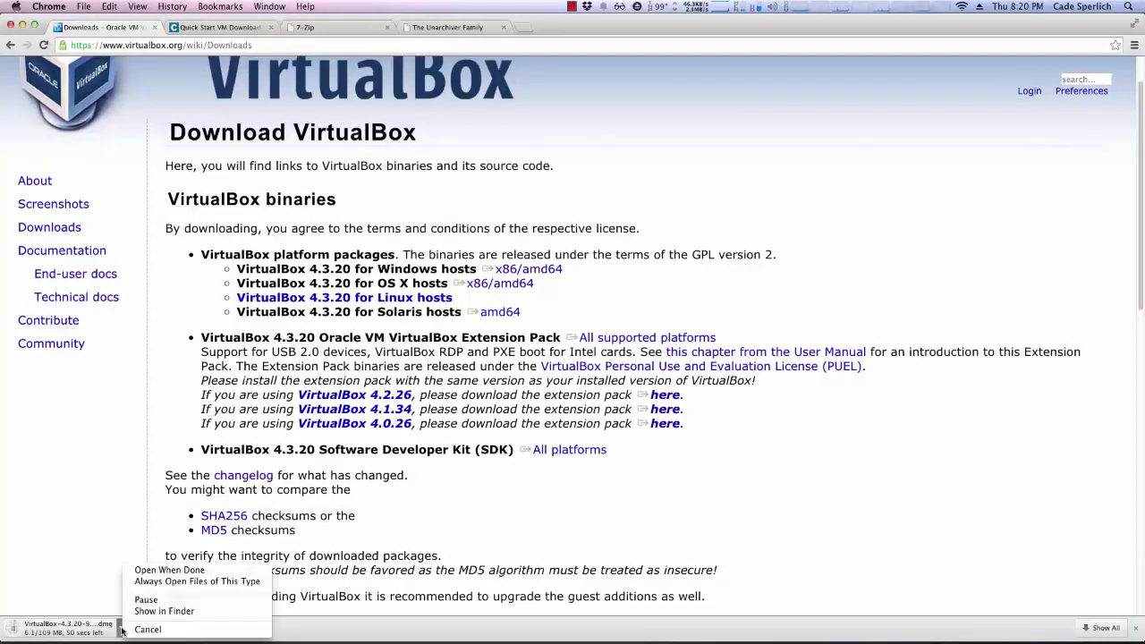
pyautogui.click(143, 630)
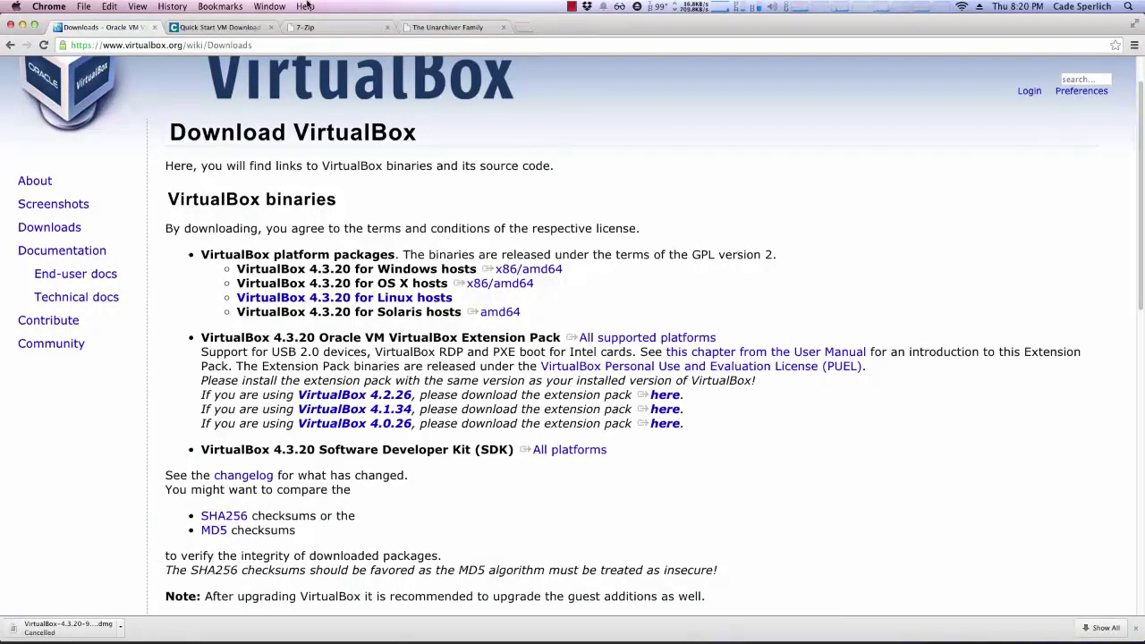
# Examine the available versions and platform downloads on Cloudera's QuickStart VMs for CDH 5.2.x page.
pyautogui.click(219, 27)
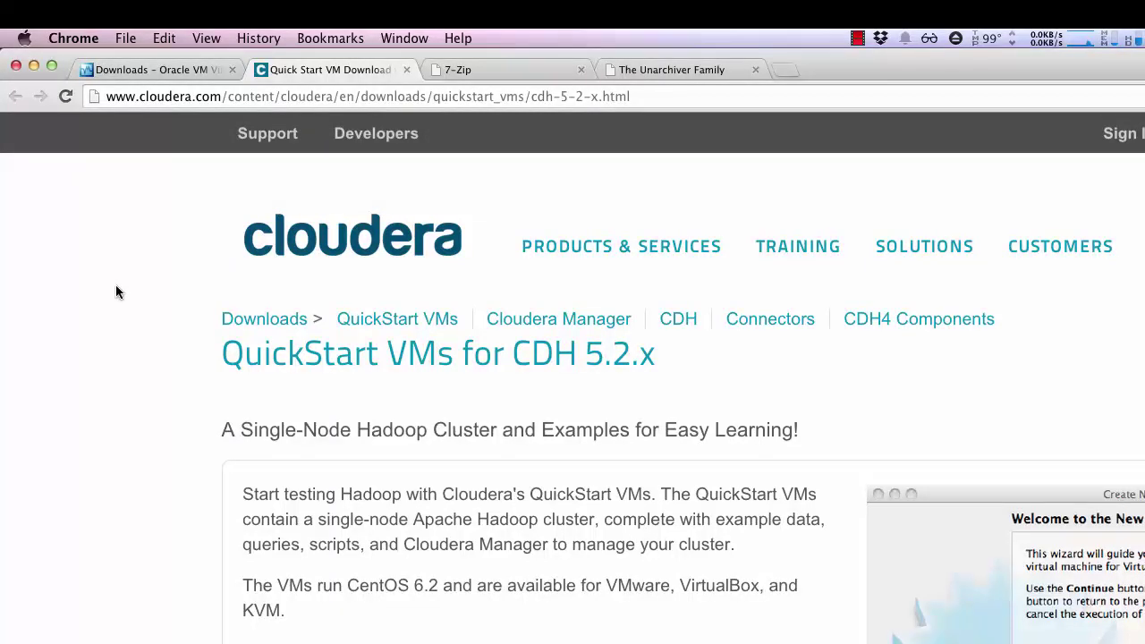
pyautogui.scroll(-5, 119, 288)
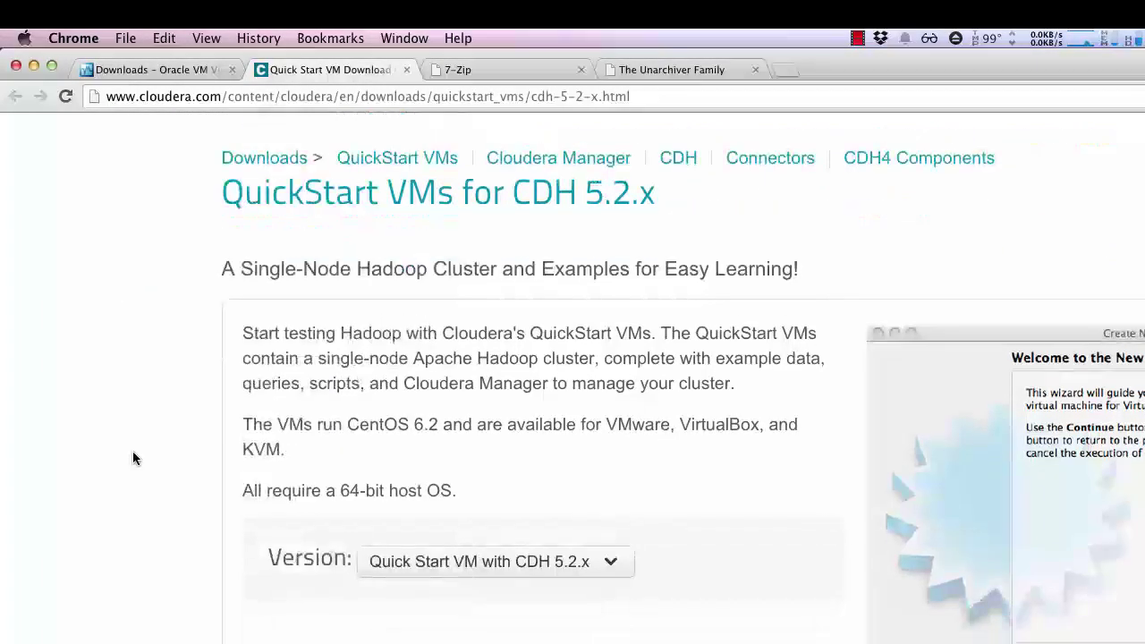
pyautogui.scroll(-1, 132, 458)
pyautogui.click(617, 548)
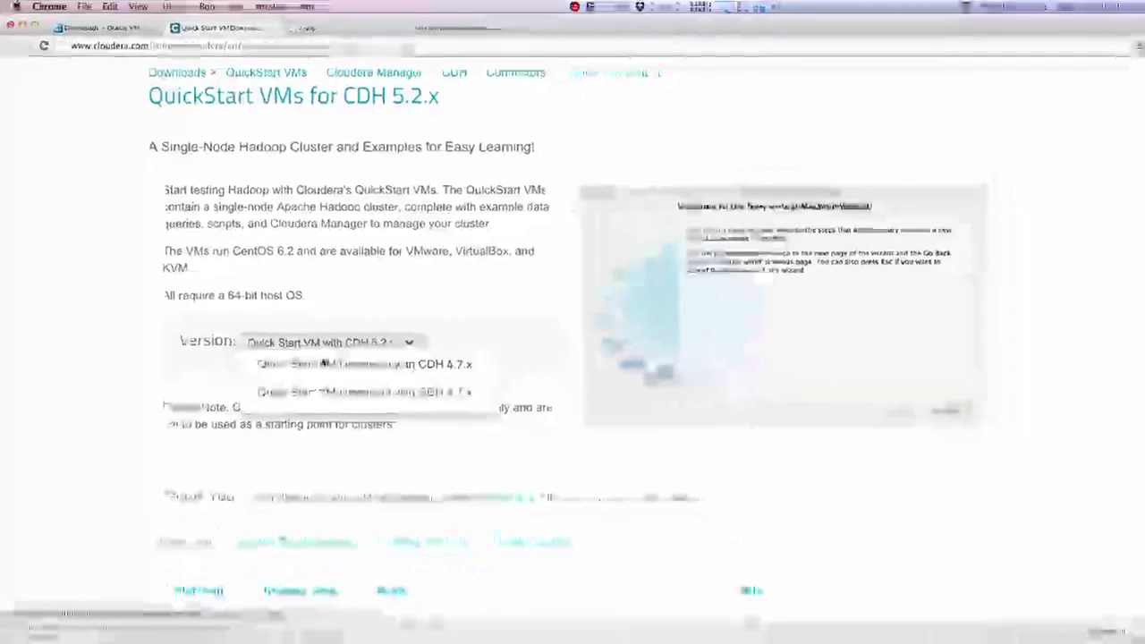
pyautogui.click(154, 553)
pyautogui.scroll(-5, 169, 568)
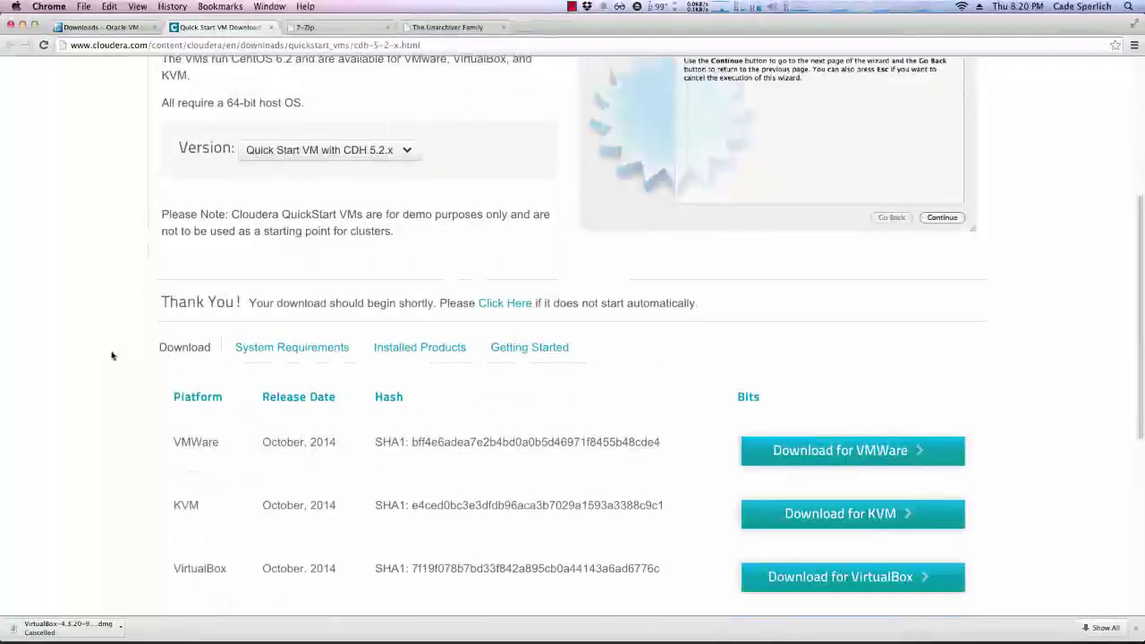
# Start downloading the Cloudera QuickStart VM for VirtualBox and cancel the download.
pyautogui.scroll(-4, 111, 355)
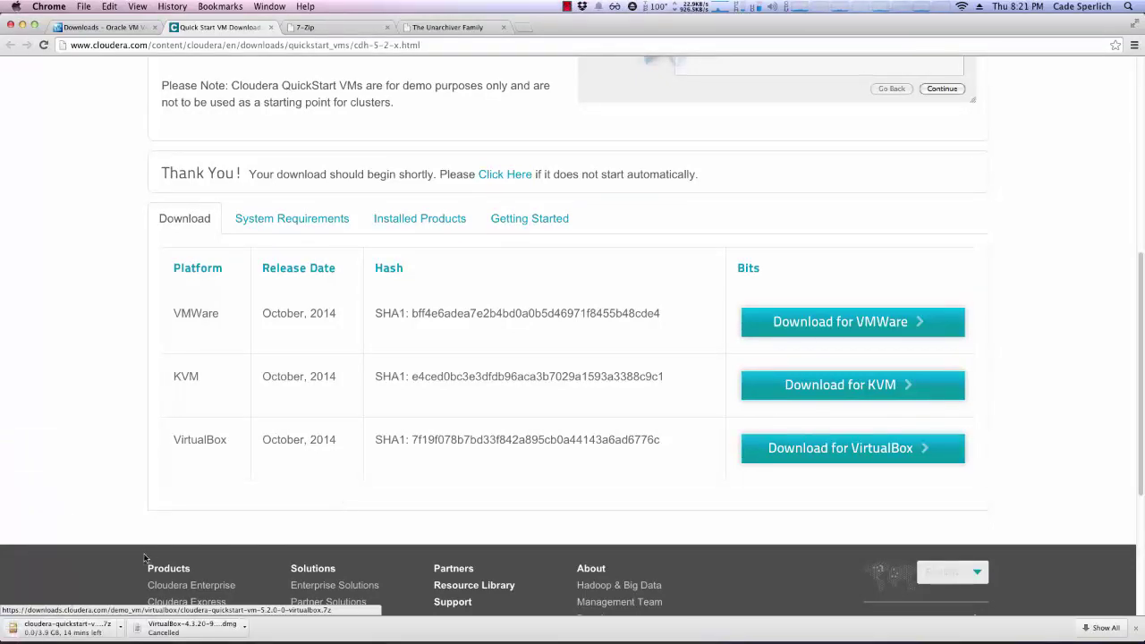
pyautogui.click(120, 626)
pyautogui.click(146, 629)
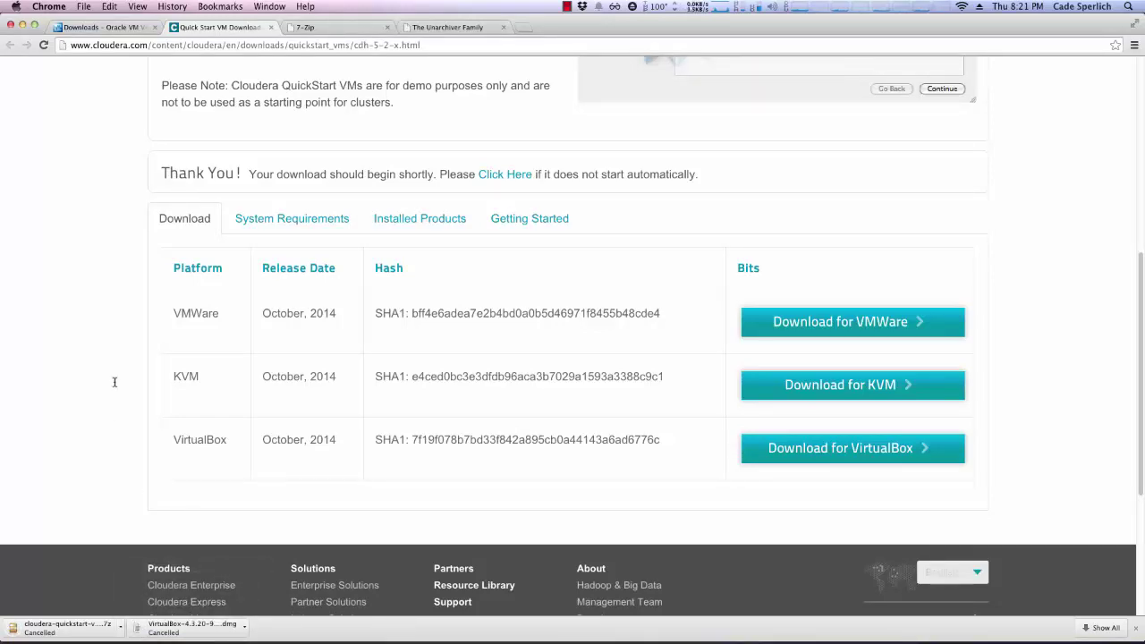
# View the 7-Zip website with its Windows downloads.
pyautogui.scroll(5, 239, 147)
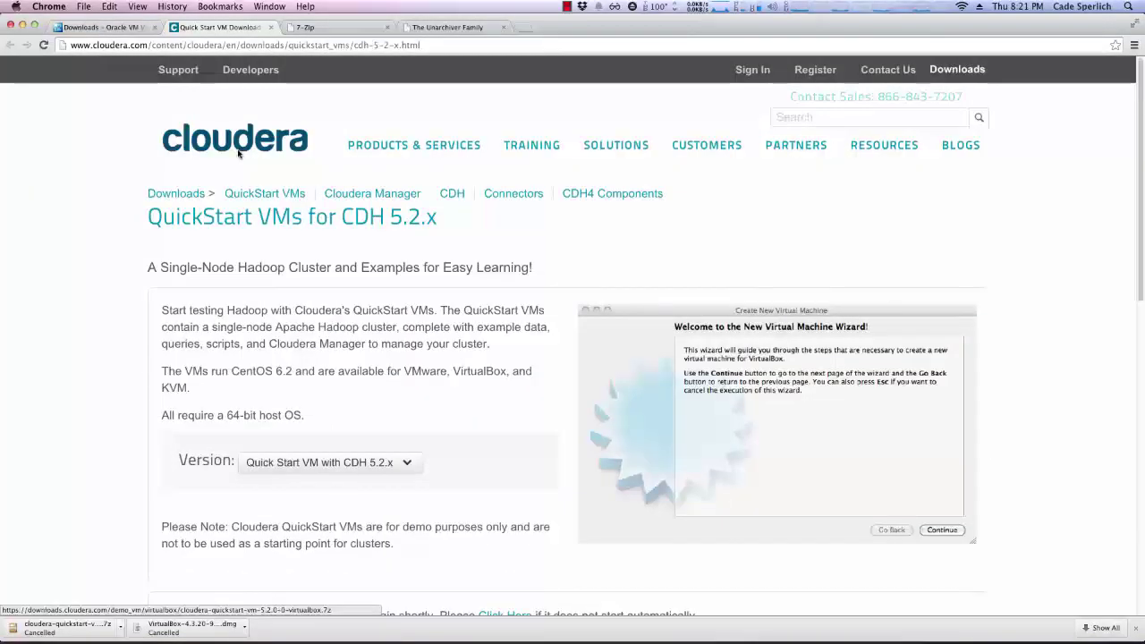
pyautogui.click(349, 30)
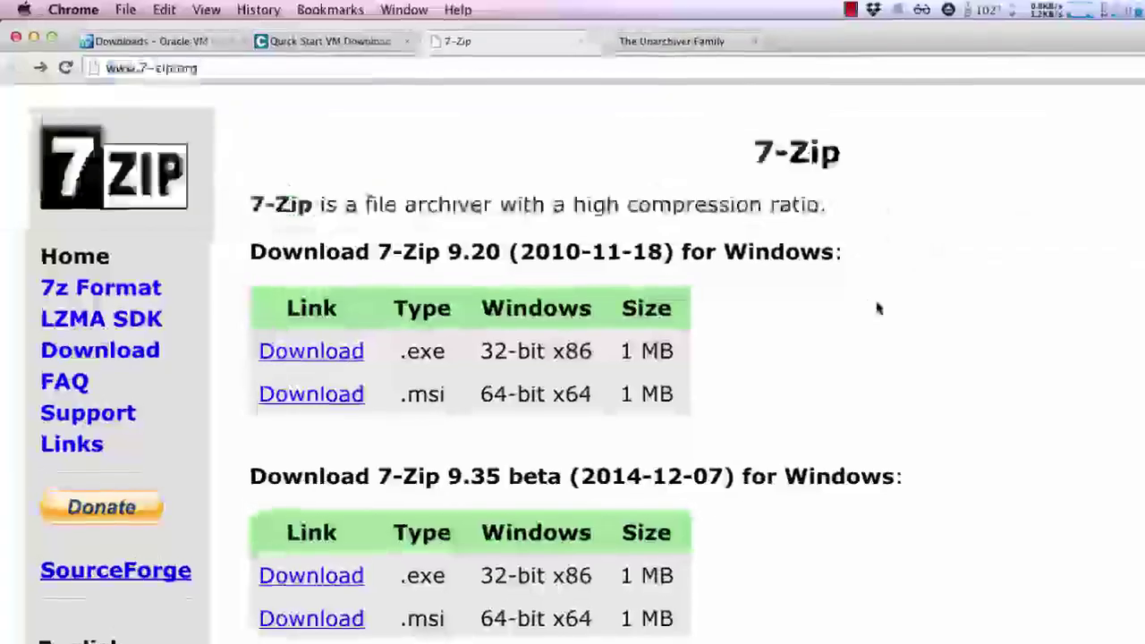
pyautogui.click(212, 68)
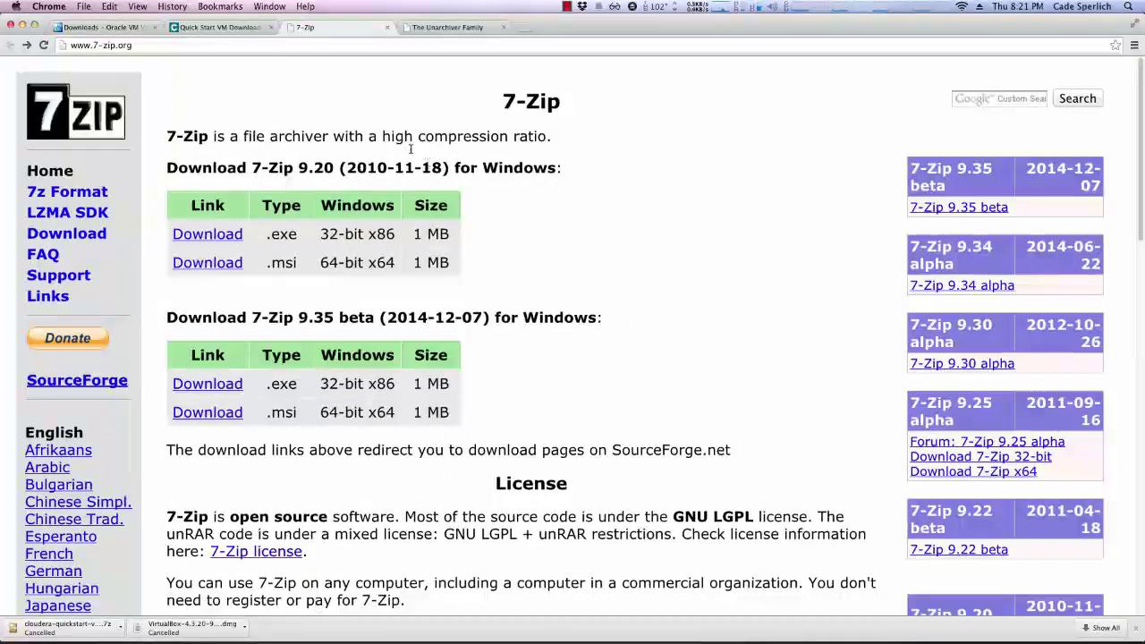
# Open The Unarchiver's page from the Unarchiver family website and view its Mac App Store download option.
pyautogui.click(469, 28)
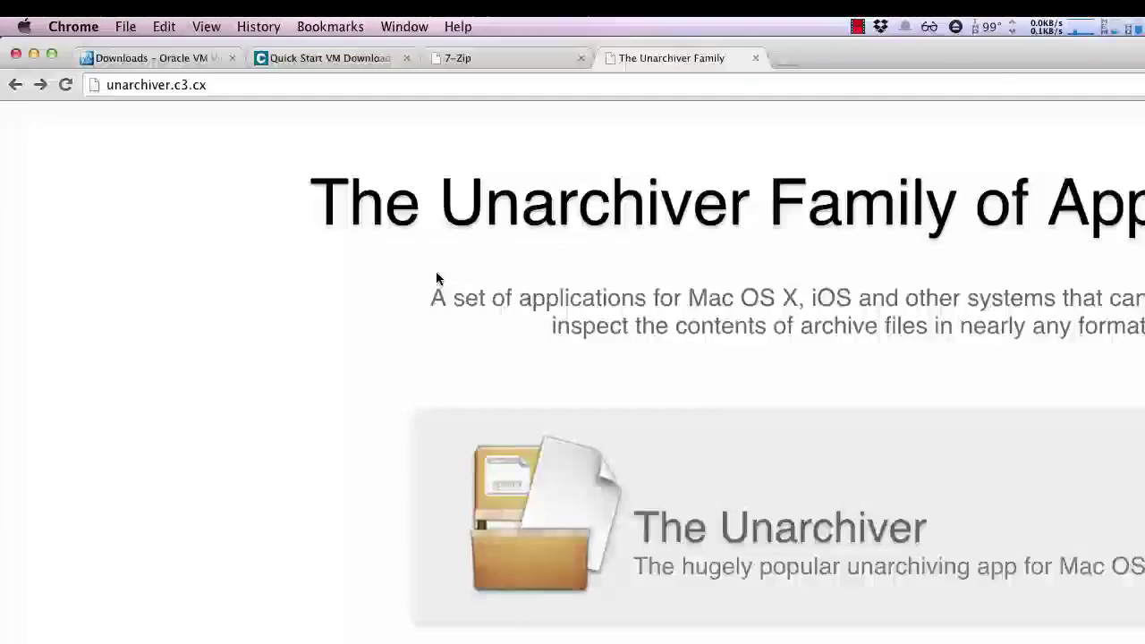
pyautogui.click(256, 89)
pyautogui.click(851, 566)
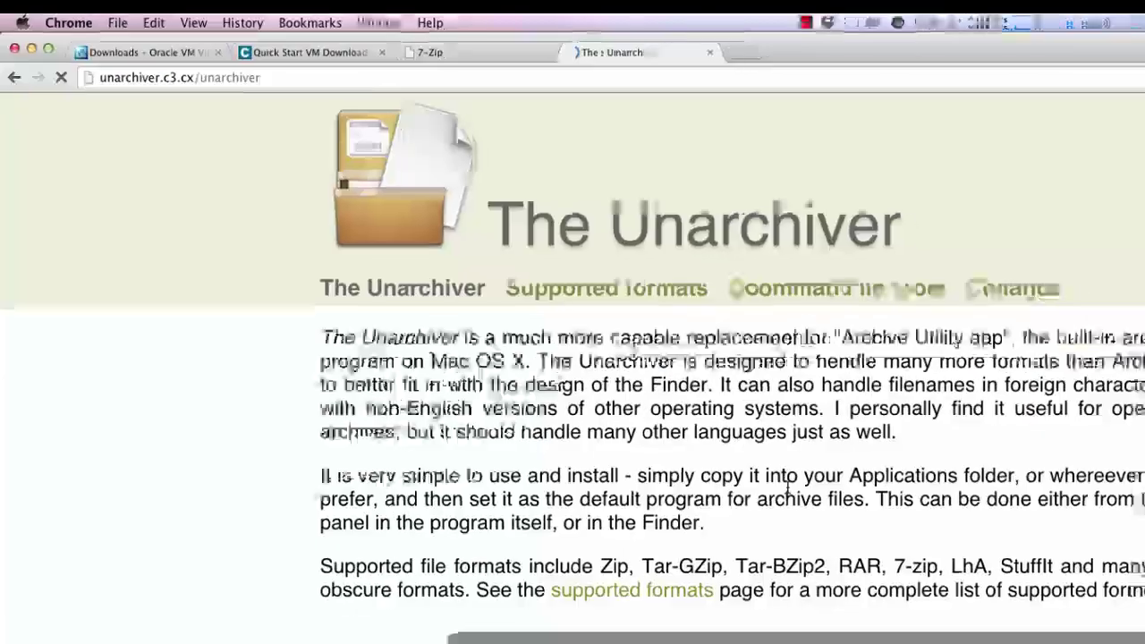
pyautogui.scroll(-1, 288, 405)
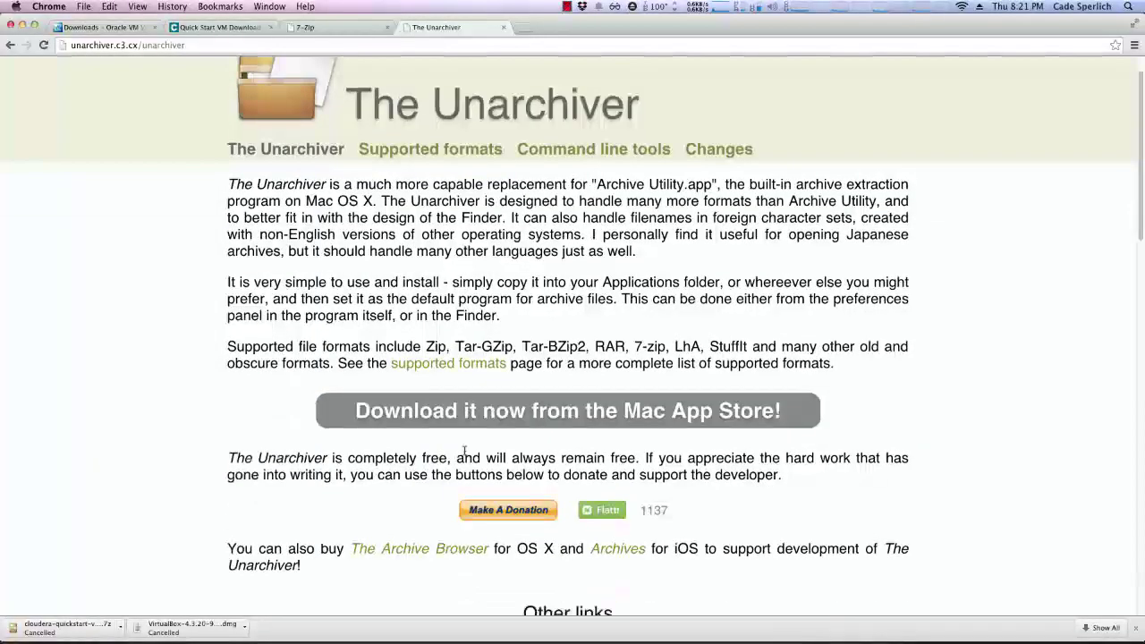
pyautogui.click(505, 418)
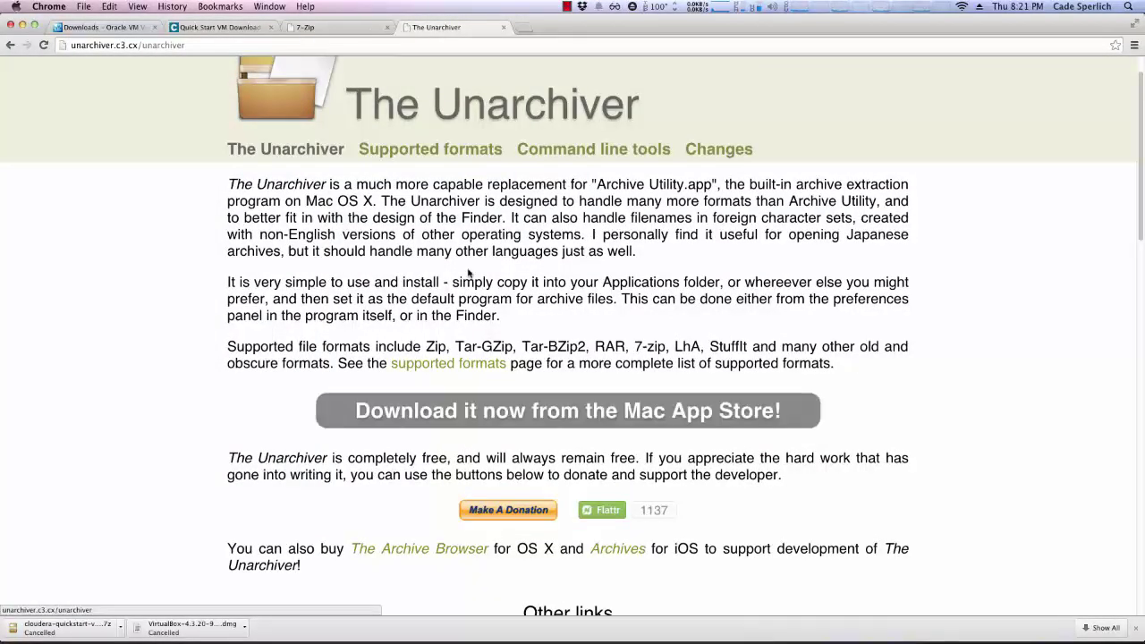
# Switch to Finder's Downloads folder and extract cloudera-quickstart-vm-5.2.0-0-virtualbox.7z with The Unarchiver into the Virtual Box Demo folder.
pyautogui.click(21, 27)
pyautogui.click(1014, 606)
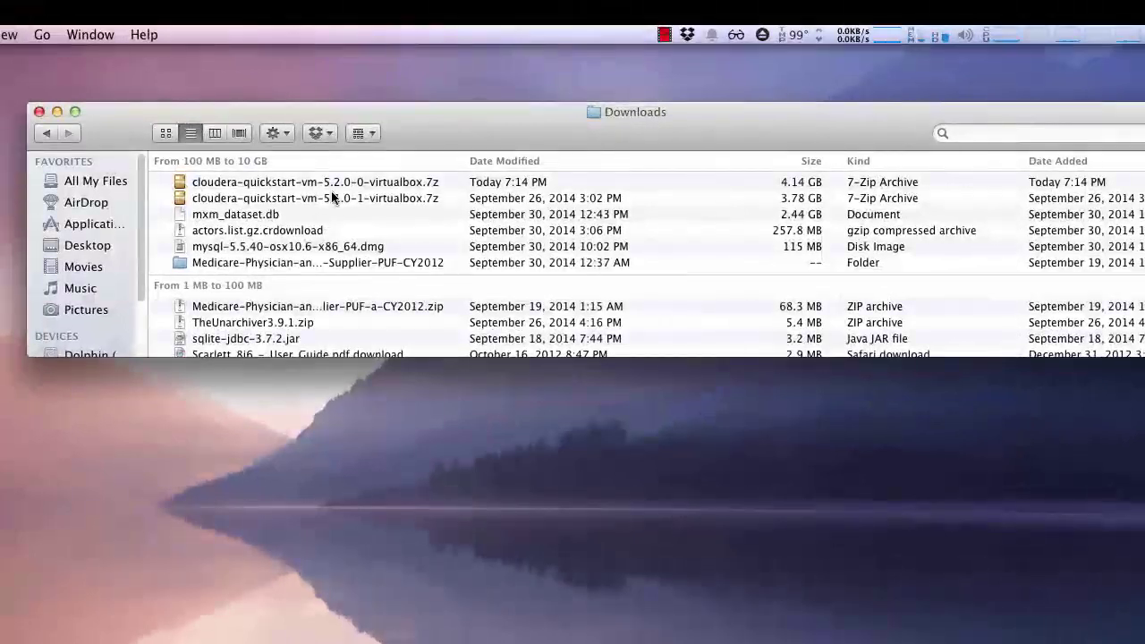
pyautogui.click(347, 180)
pyautogui.rightClick(347, 180)
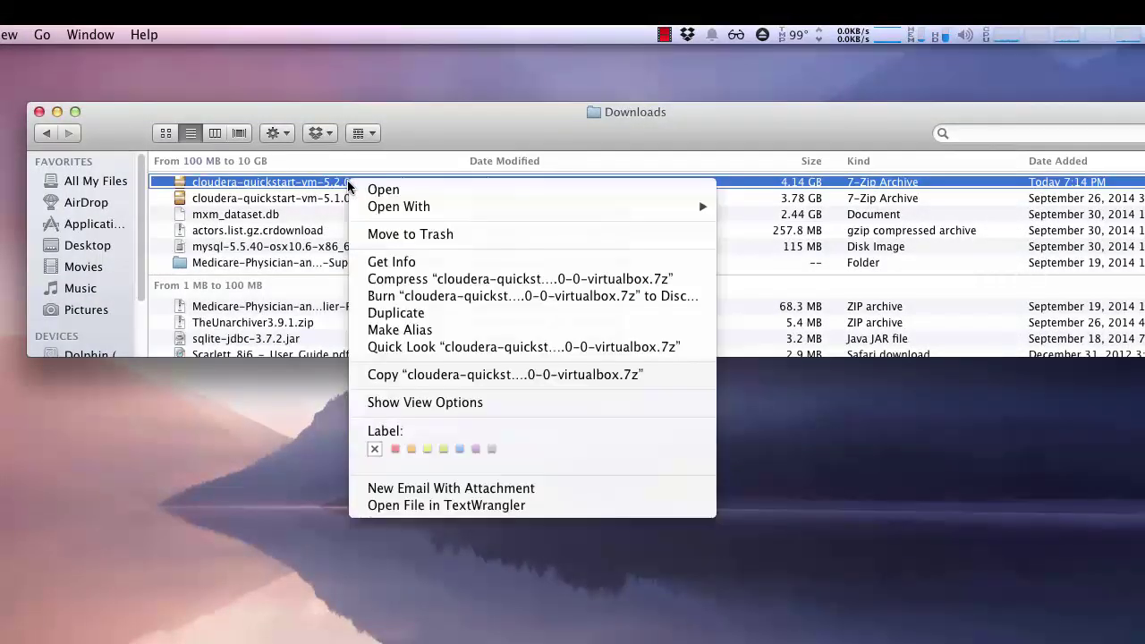
pyautogui.moveTo(372, 206)
pyautogui.click(741, 207)
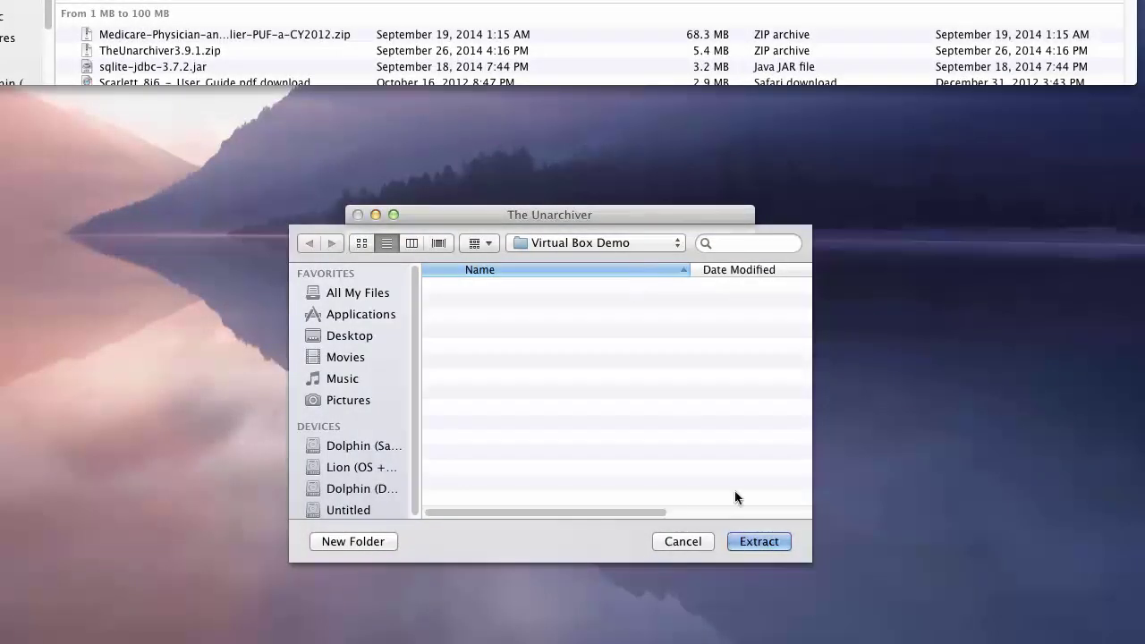
pyautogui.click(756, 541)
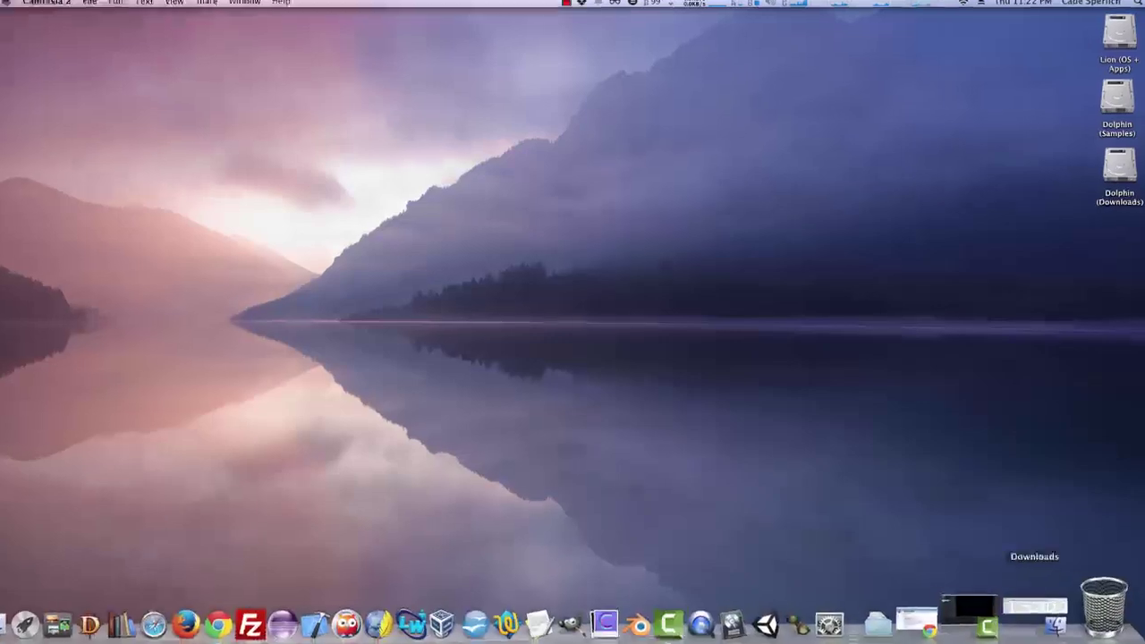
# Open the VirtualBox-4.3.20-96996-OSX.dmg disk image from the Downloads folder and launch the VirtualBox.pkg installer.
pyautogui.click(1036, 621)
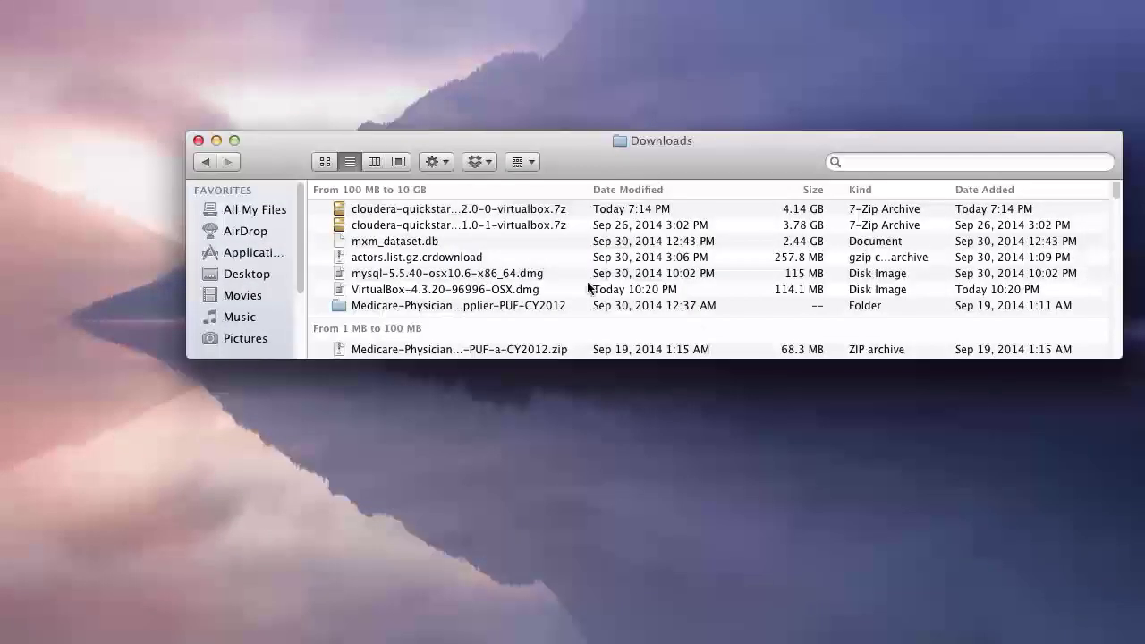
pyautogui.doubleClick(483, 288)
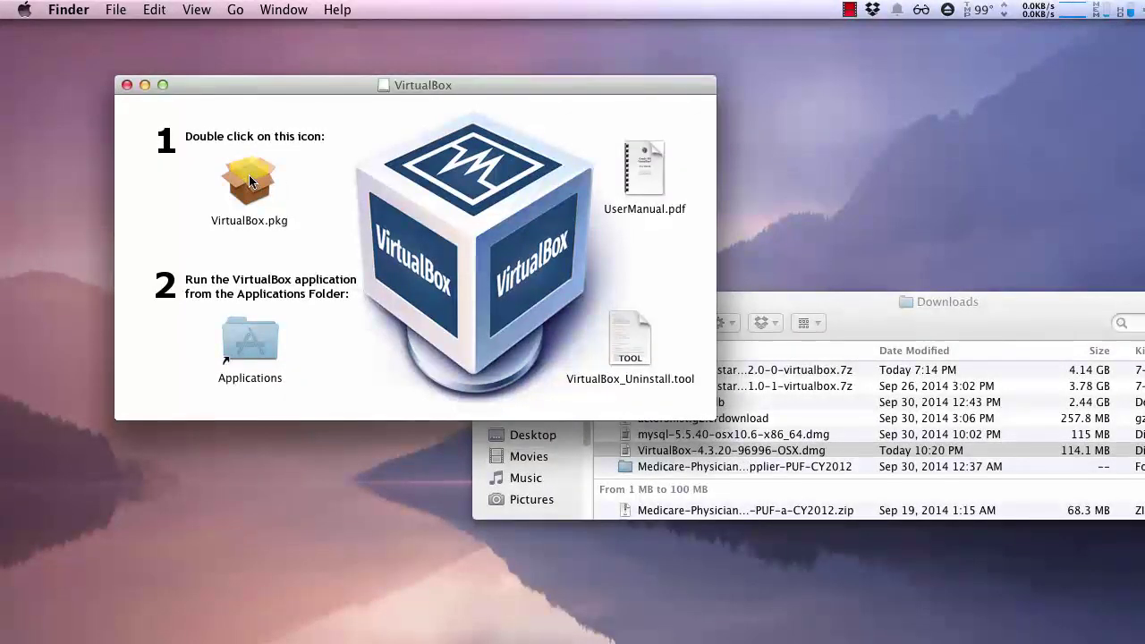
pyautogui.click(250, 181)
pyautogui.doubleClick(249, 181)
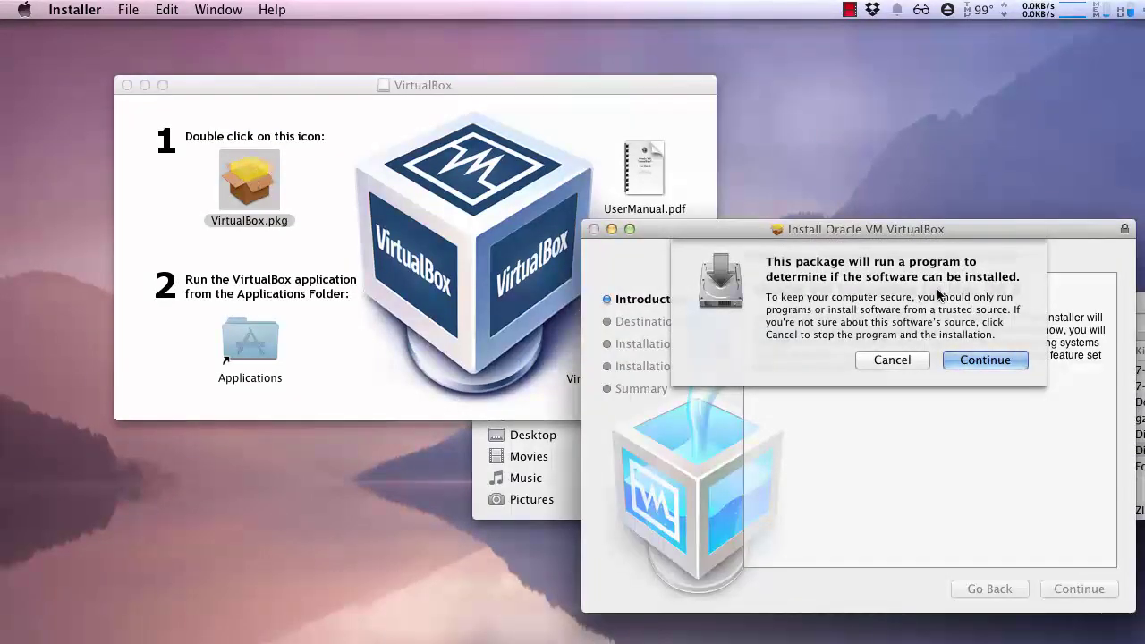
# Run the standard VirtualBox installation on the Lion (OS + Apps) disk, authorising it with the account password.
pyautogui.click(983, 359)
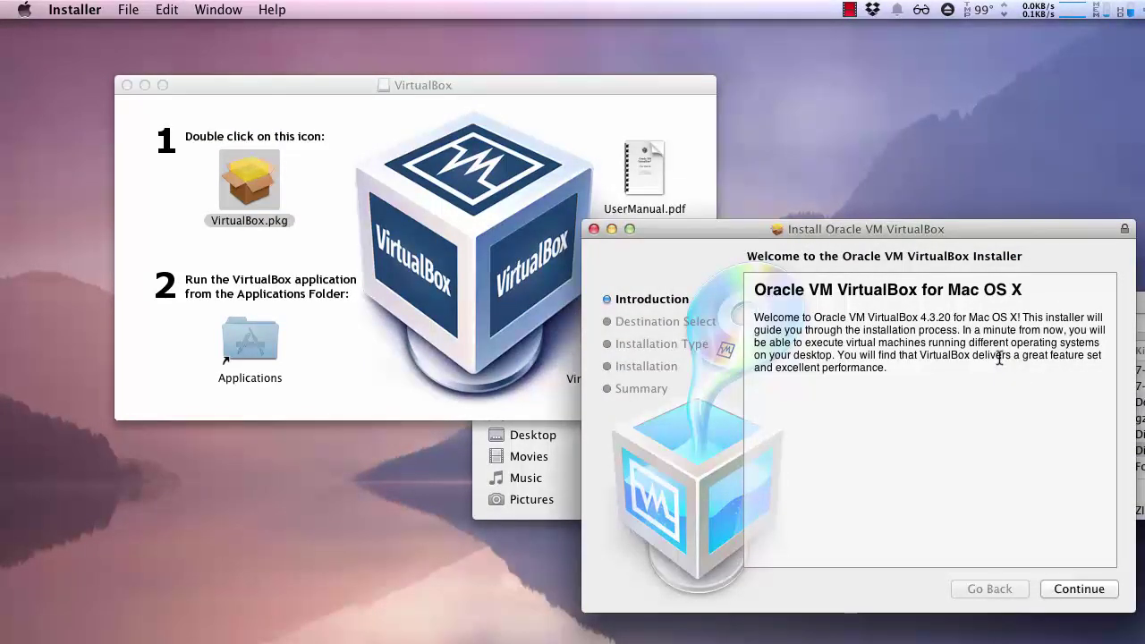
pyautogui.click(1074, 590)
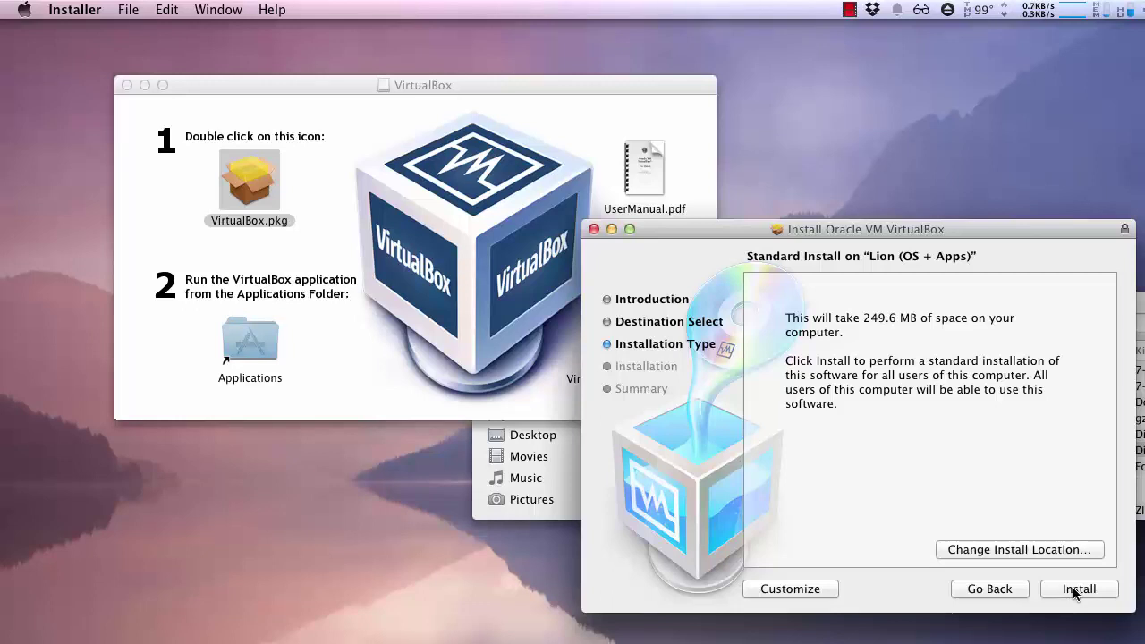
pyautogui.click(1072, 587)
pyautogui.write('•••')
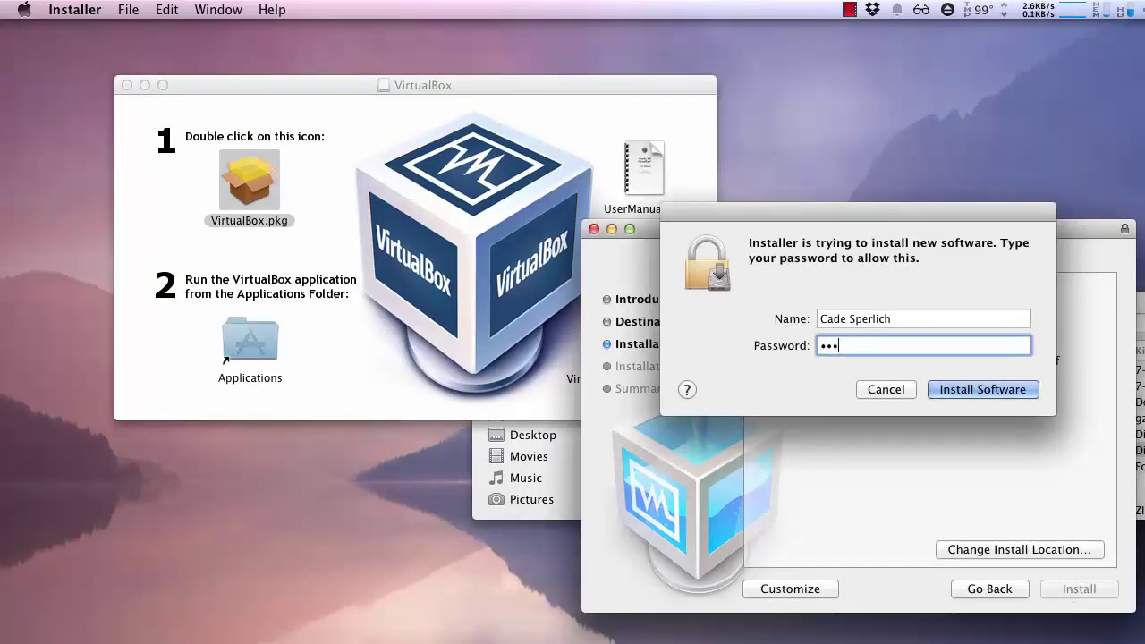
pyautogui.write('••••')
pyautogui.press('Return')
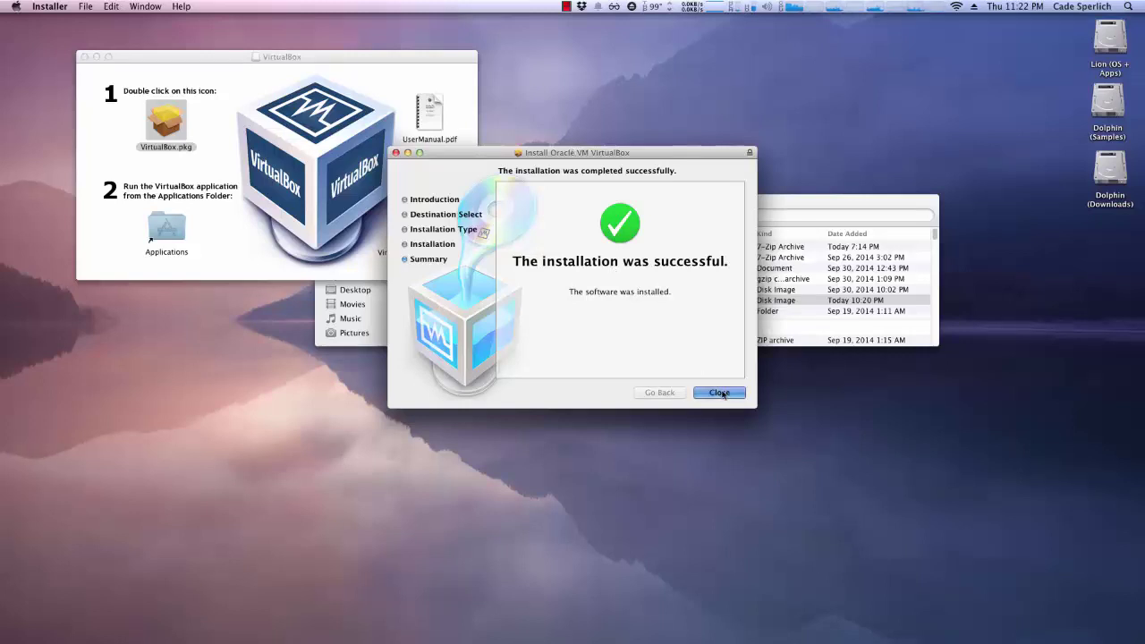
# Open the Applications folder from the VirtualBox disk image, locate the VirtualBox application, and close the folder.
pyautogui.click(156, 231)
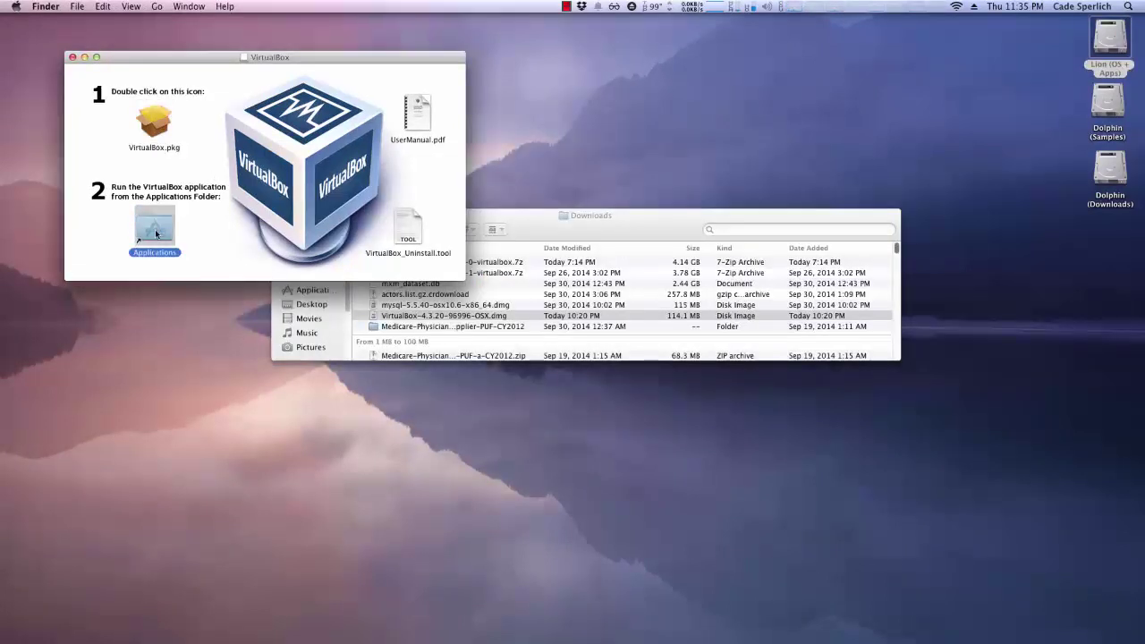
pyautogui.doubleClick(155, 233)
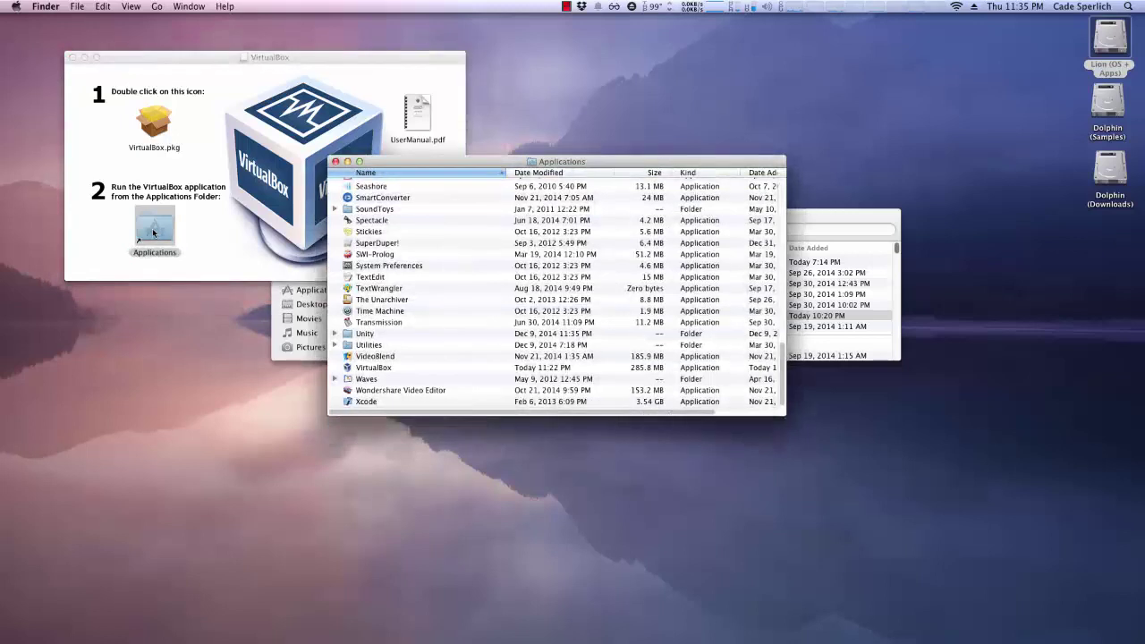
pyautogui.click(375, 368)
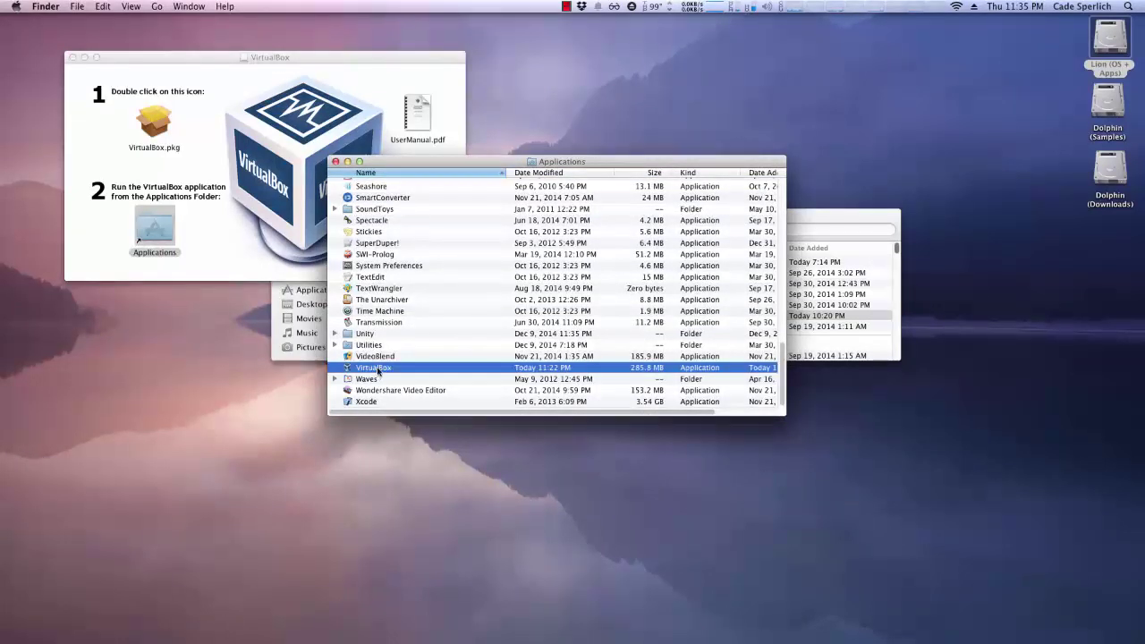
pyautogui.moveTo(438, 641); pyautogui.dragTo(604, 608)
pyautogui.click(335, 161)
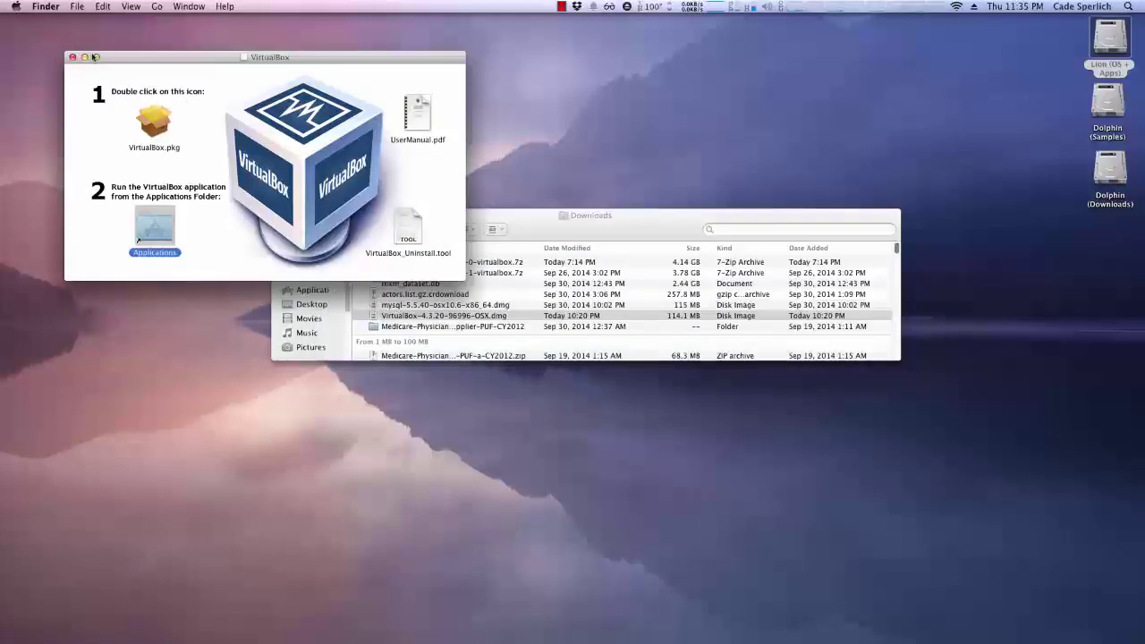
# Close the VirtualBox disk image and Downloads windows, and launch the VirtualBox application.
pyautogui.click(73, 58)
pyautogui.click(278, 217)
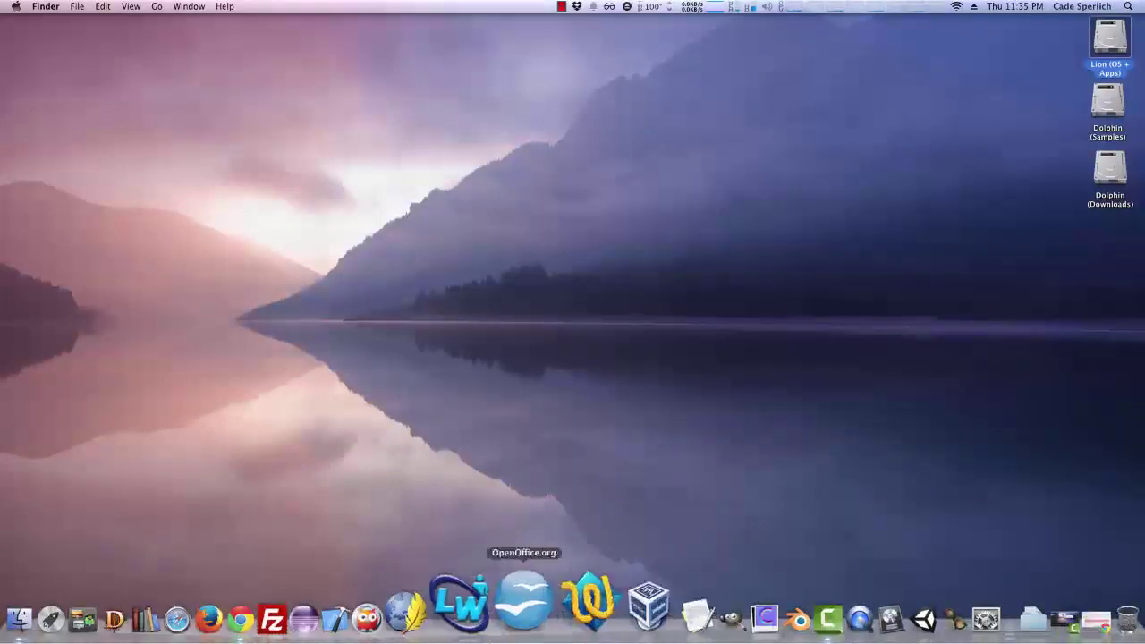
pyautogui.click(588, 592)
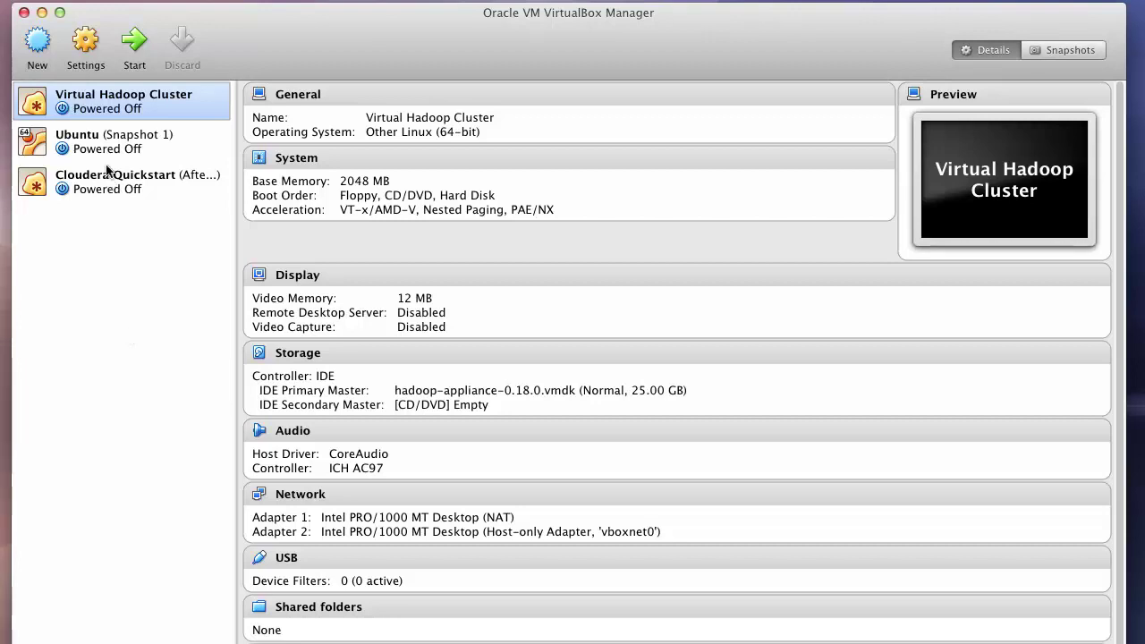
# Set up a new virtual machine named Cloudera Demo Install, type Linux, version Other Linux (64-bit), with 8192 MB of memory.
pyautogui.click(36, 45)
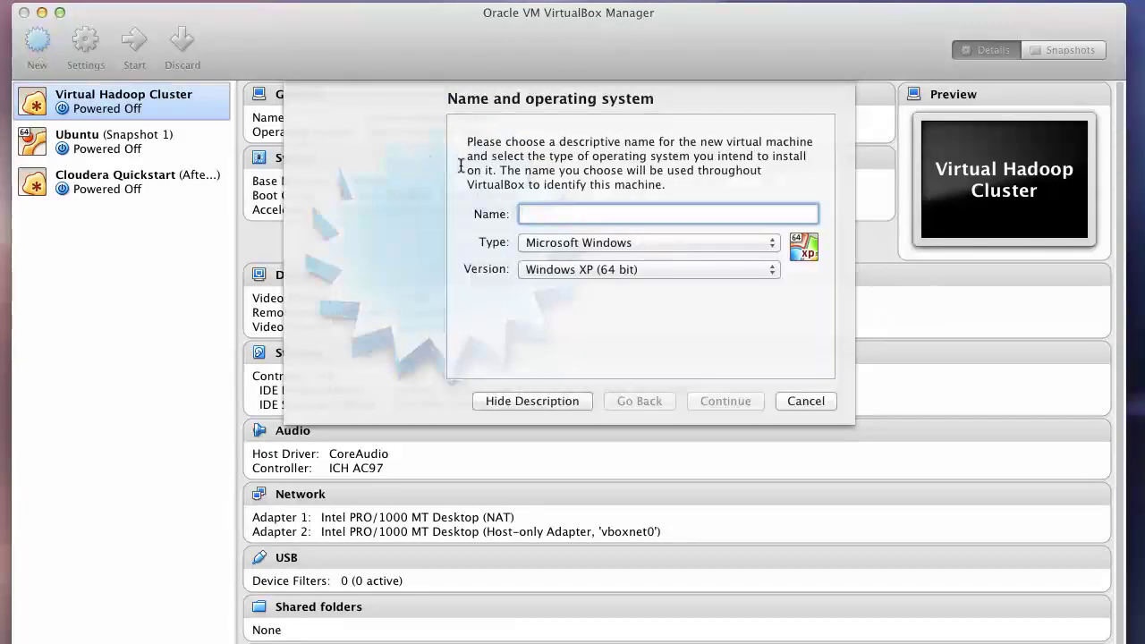
pyautogui.write('Cloudera ')
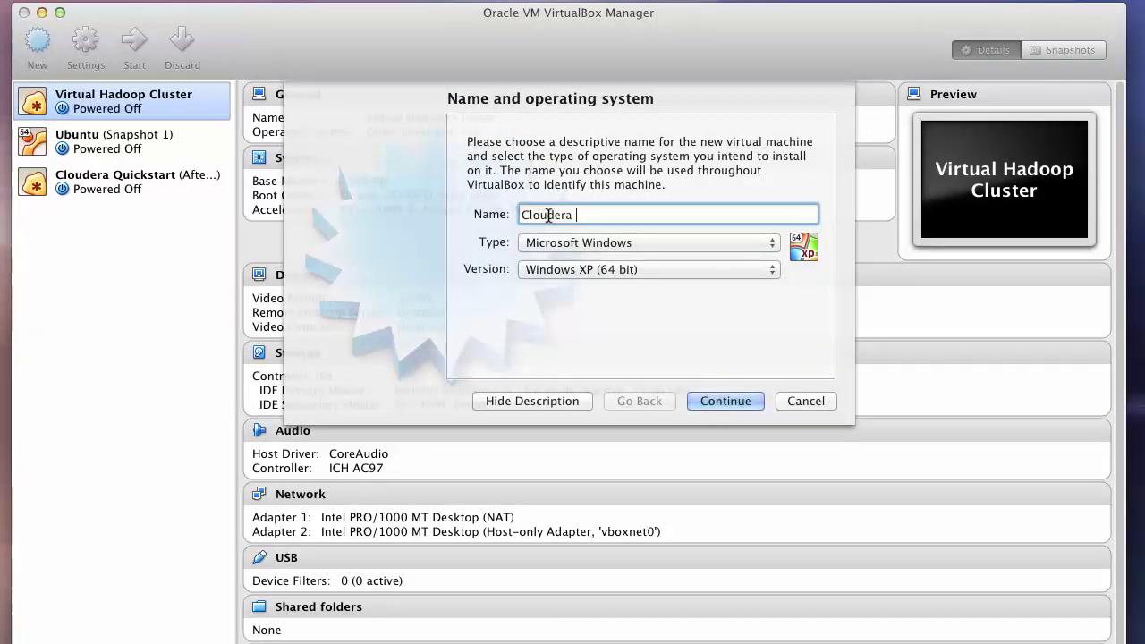
pyautogui.write('Demo Install')
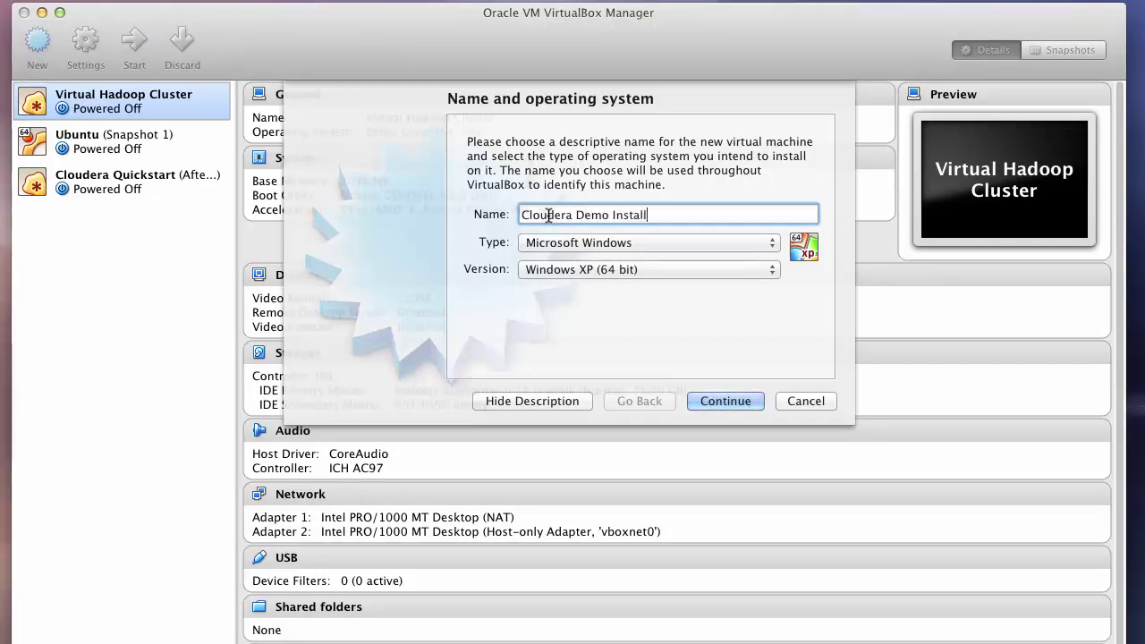
pyautogui.click(613, 242)
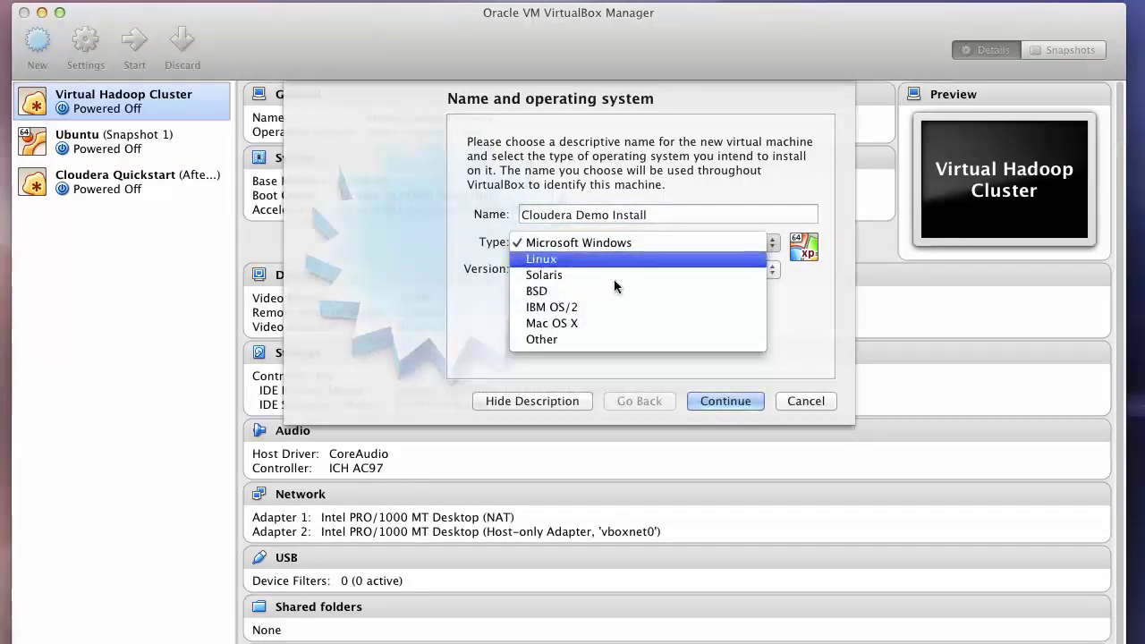
pyautogui.click(613, 258)
pyautogui.click(638, 272)
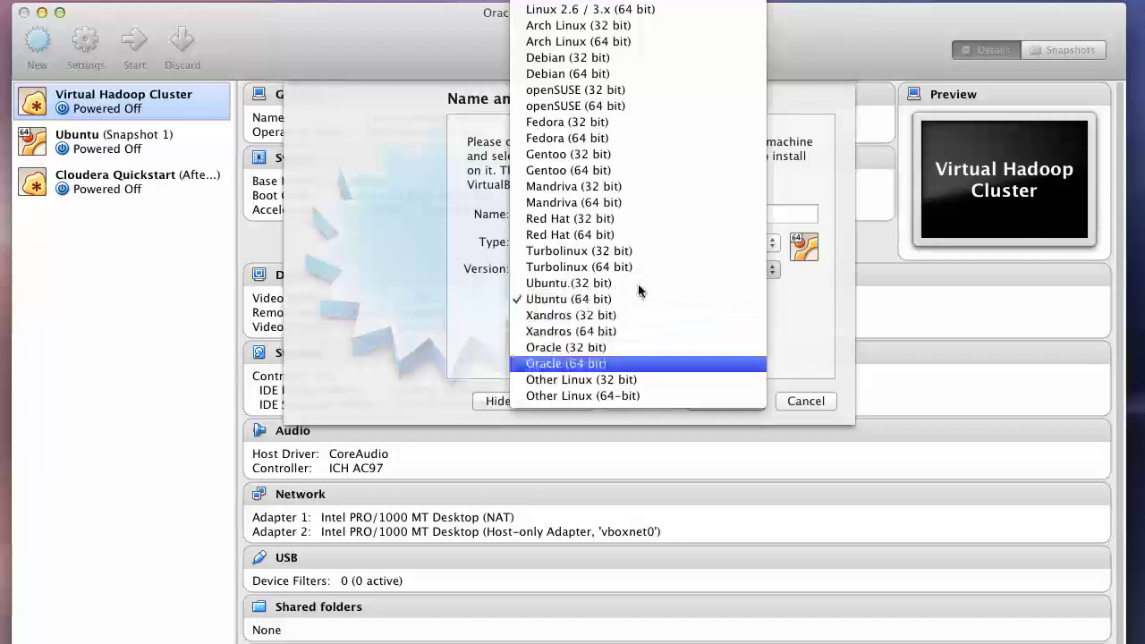
pyautogui.click(657, 394)
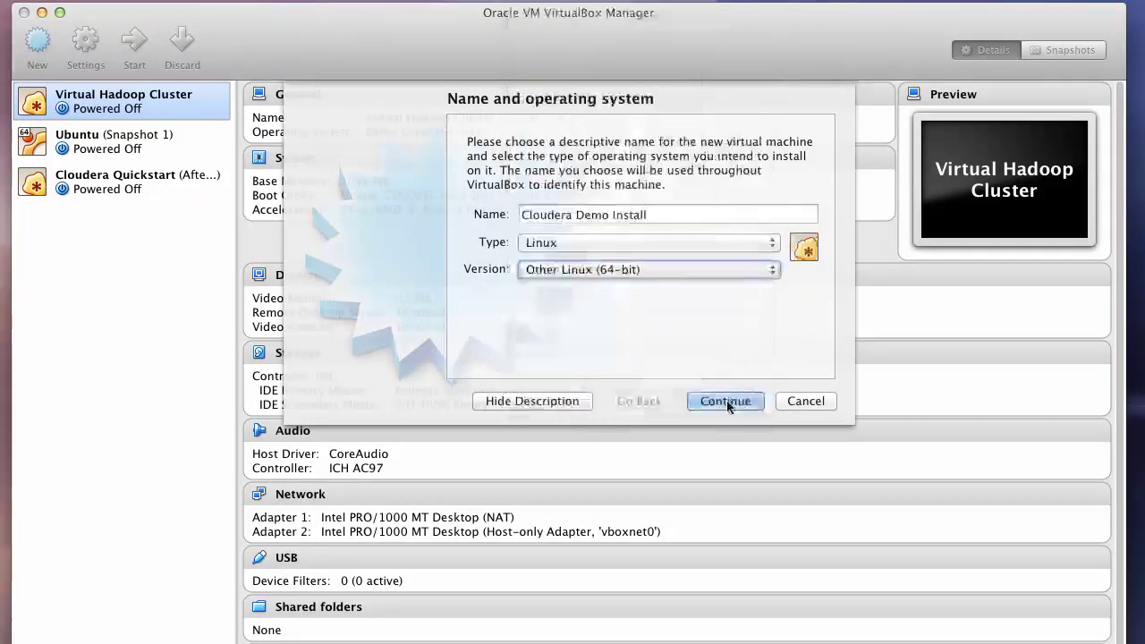
pyautogui.click(725, 401)
pyautogui.moveTo(489, 211); pyautogui.dragTo(592, 212)
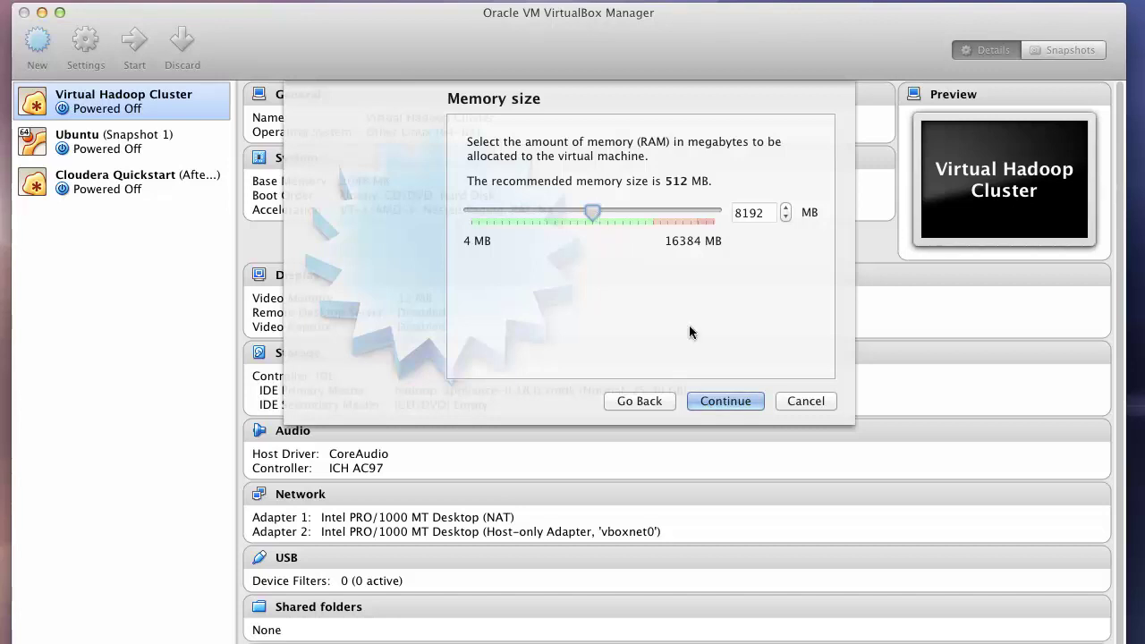
pyautogui.click(738, 402)
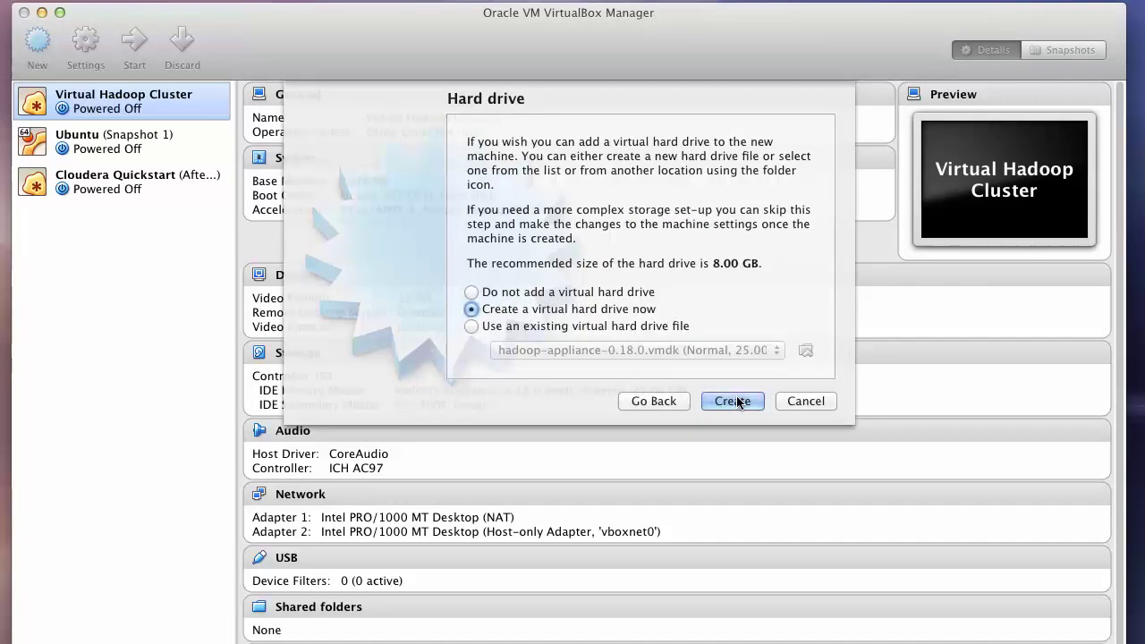
# Use the existing cloudera-quickstart-vm-5.2.0-0-virtualbox-disk1.vmdk from the Virtual Box Demo folder as the hard drive and create the machine.
pyautogui.click(564, 327)
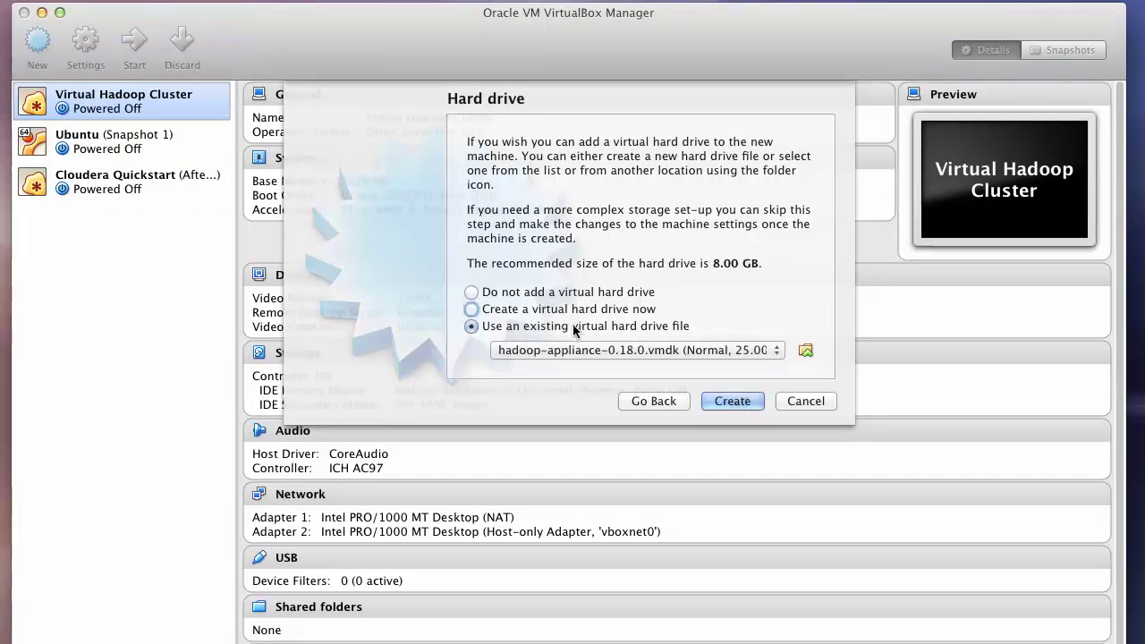
pyautogui.click(805, 350)
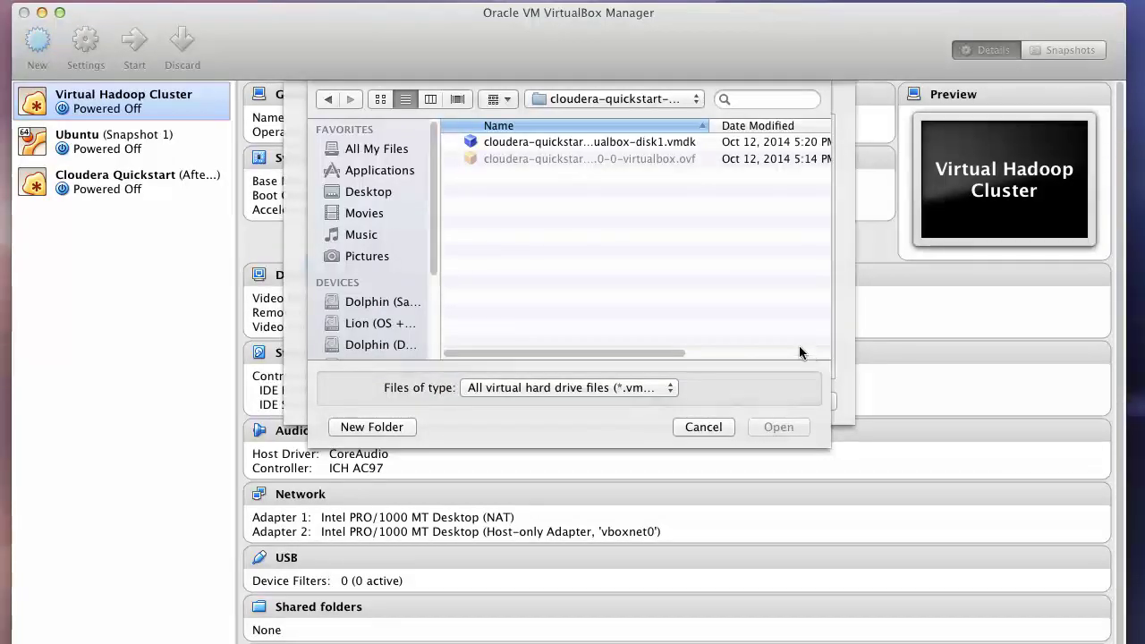
pyautogui.click(662, 102)
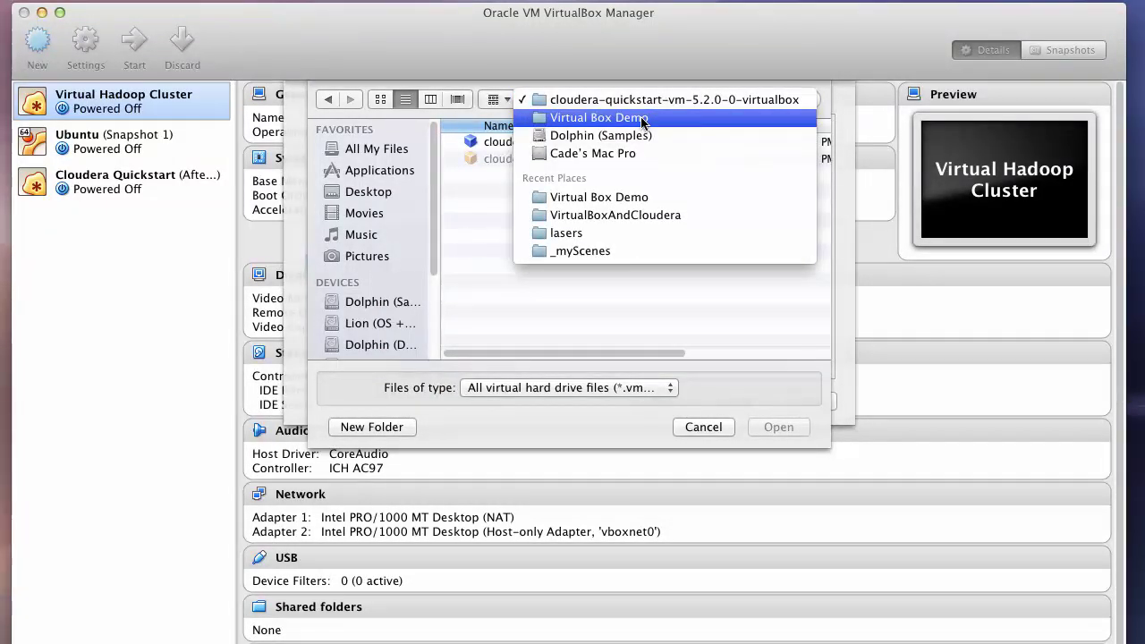
pyautogui.click(642, 119)
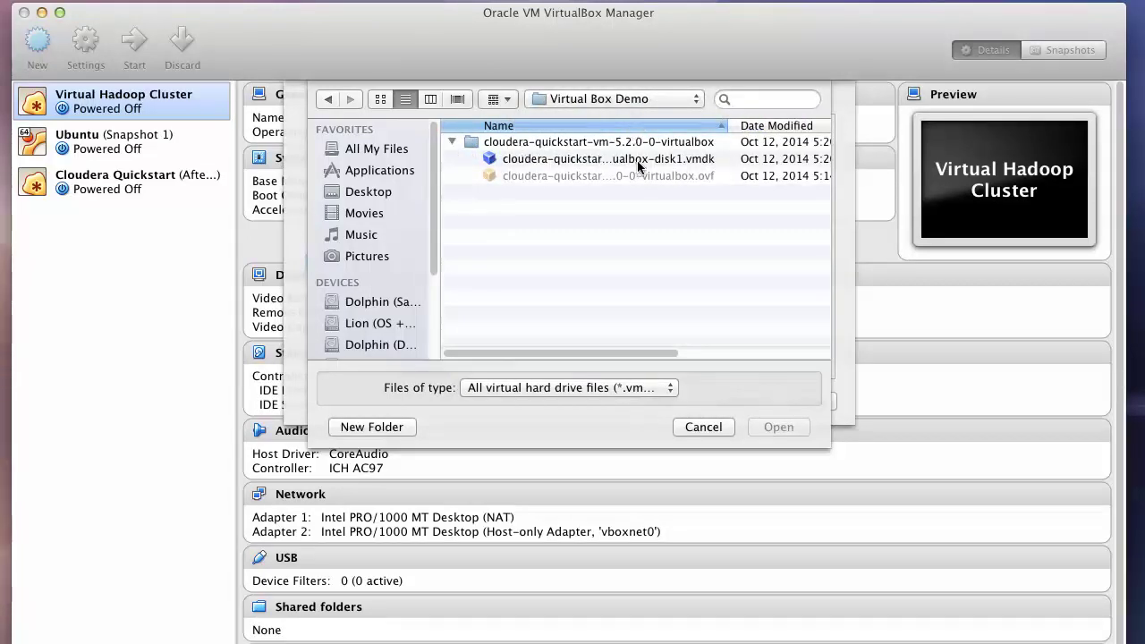
pyautogui.click(638, 158)
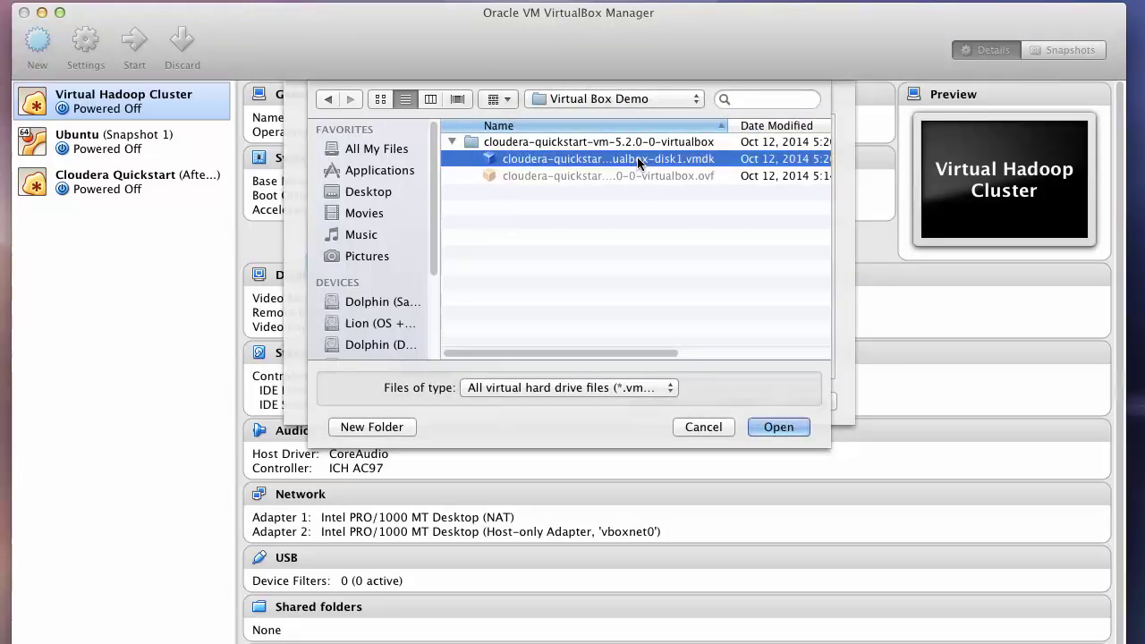
pyautogui.click(778, 427)
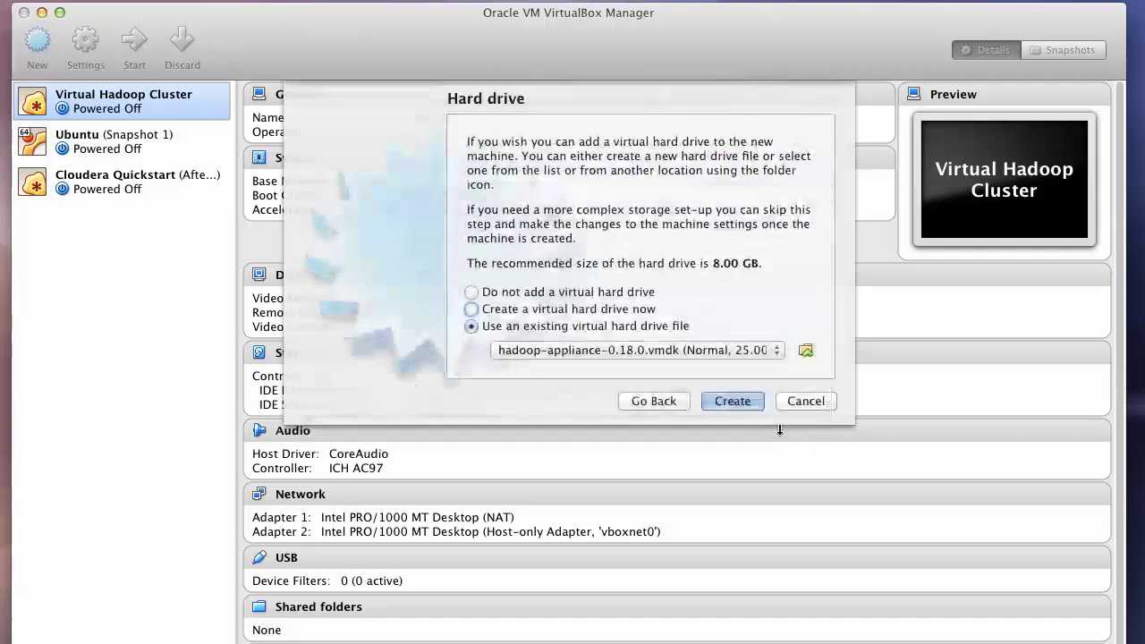
pyautogui.click(731, 401)
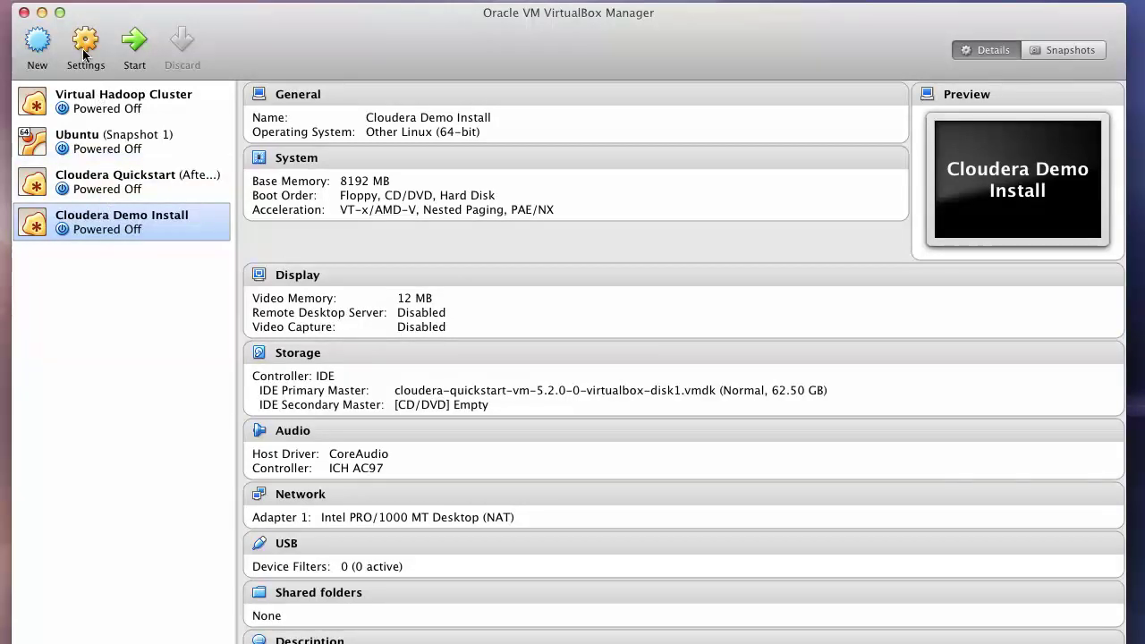
# In the Cloudera Demo Install settings, set Shared Clipboard to Bidirectional and Drag'n'Drop to Host To Guest.
pyautogui.rightClick(89, 225)
pyautogui.click(99, 230)
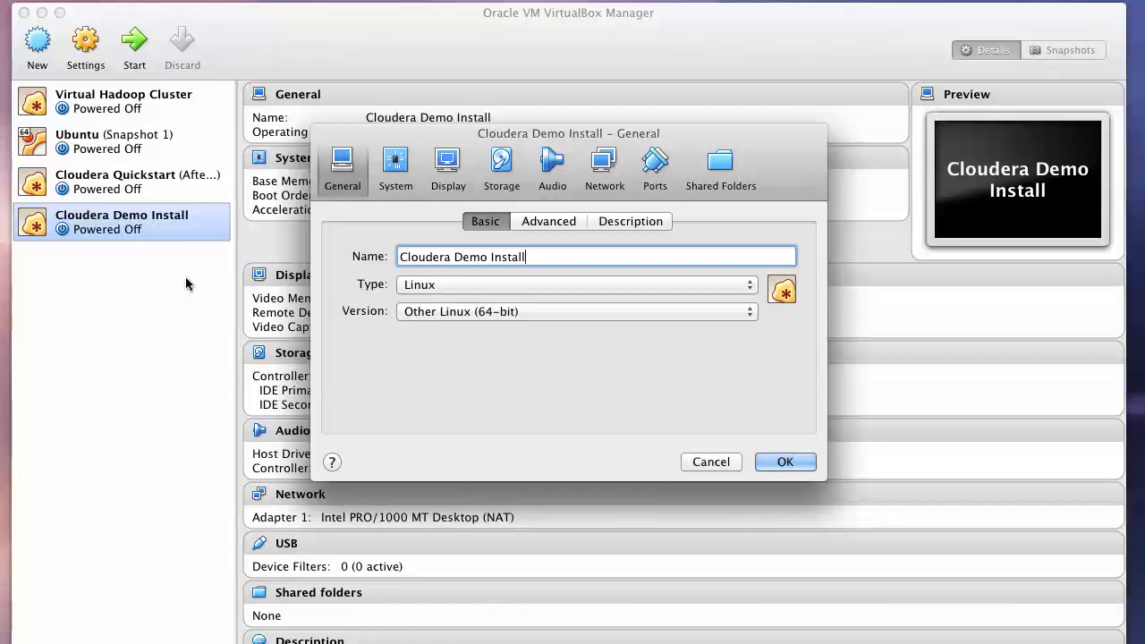
pyautogui.click(540, 222)
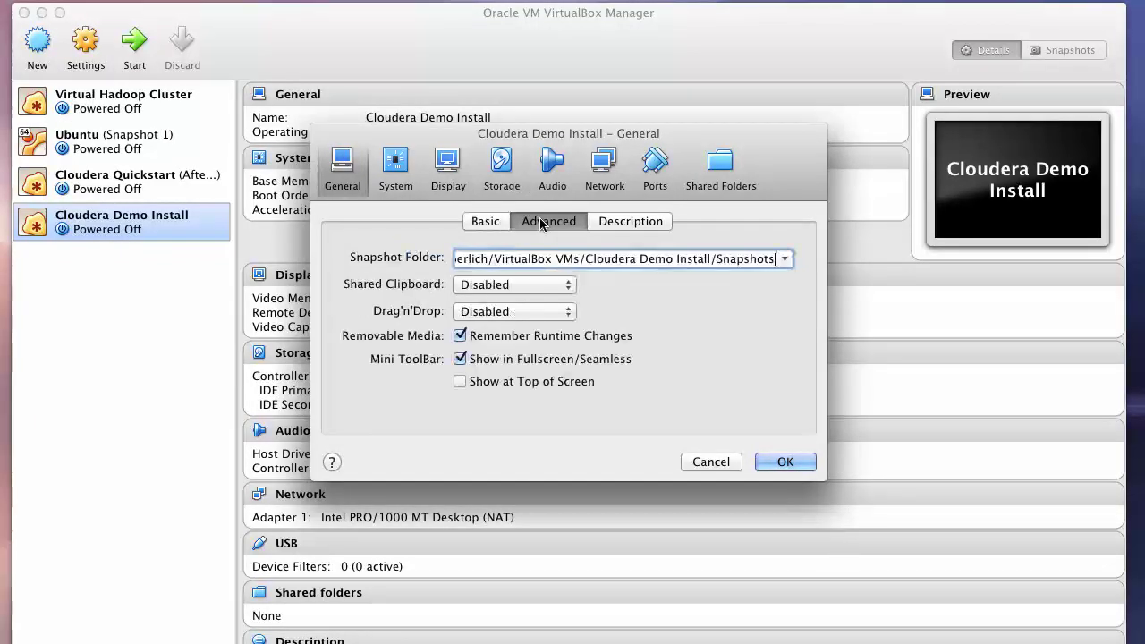
pyautogui.click(553, 286)
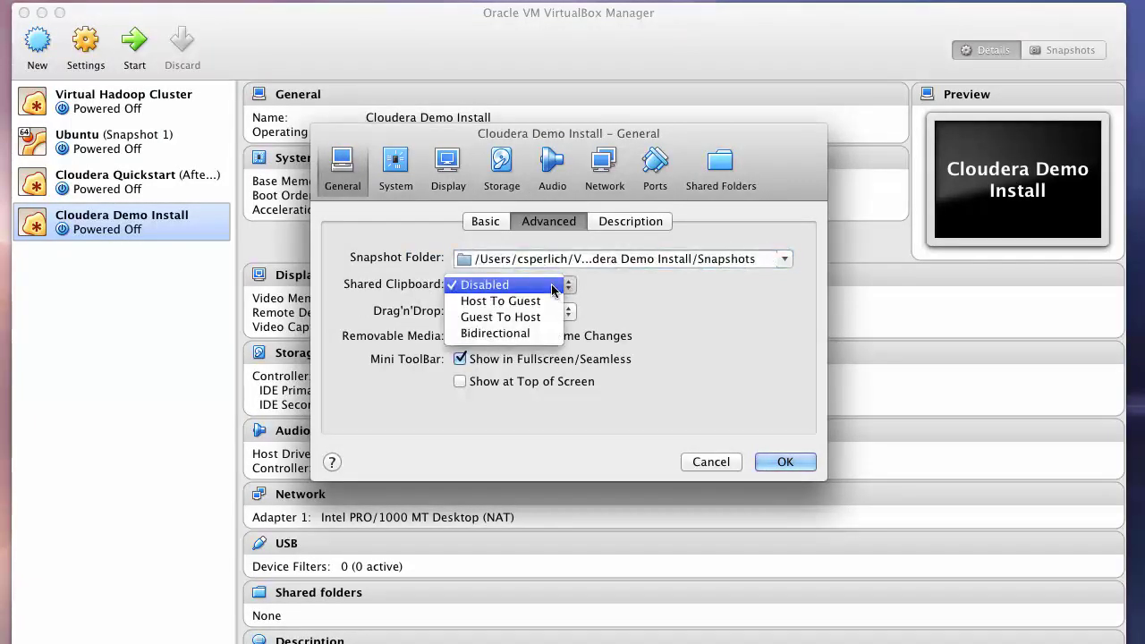
pyautogui.click(523, 335)
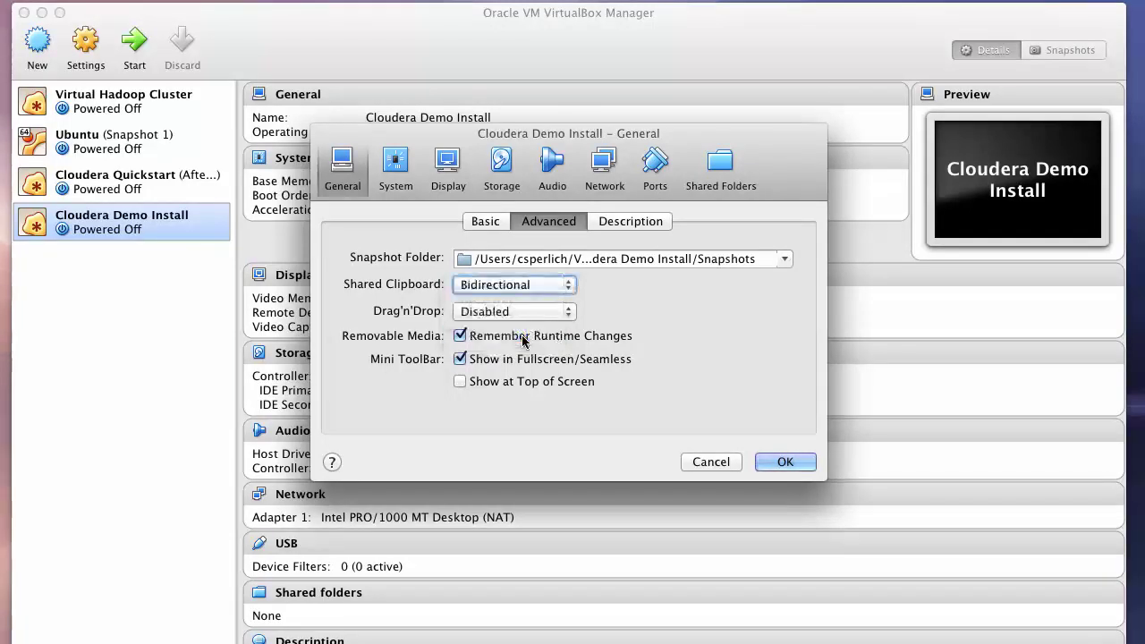
pyautogui.click(525, 313)
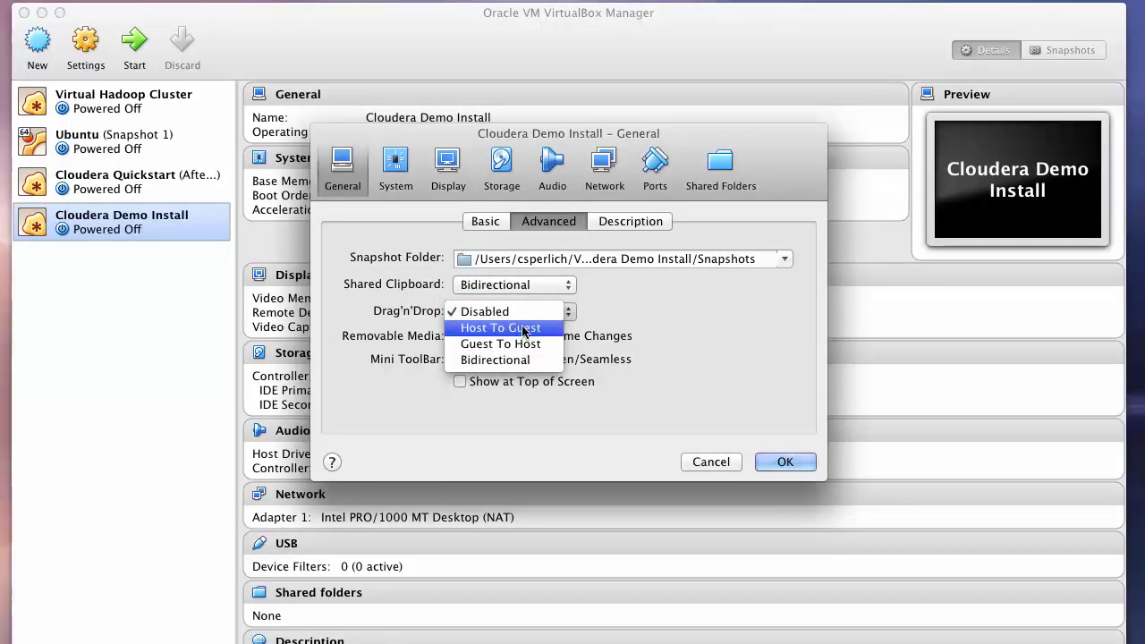
pyautogui.click(503, 328)
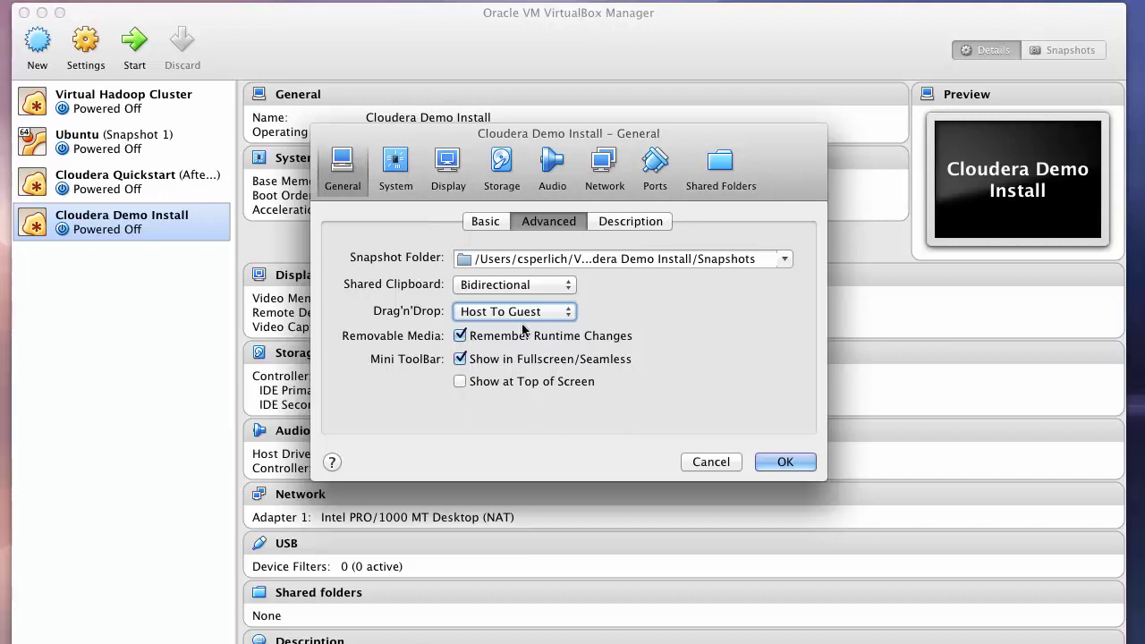
# Assign 4 processors to the Cloudera Demo Install machine and save its settings.
pyautogui.click(407, 184)
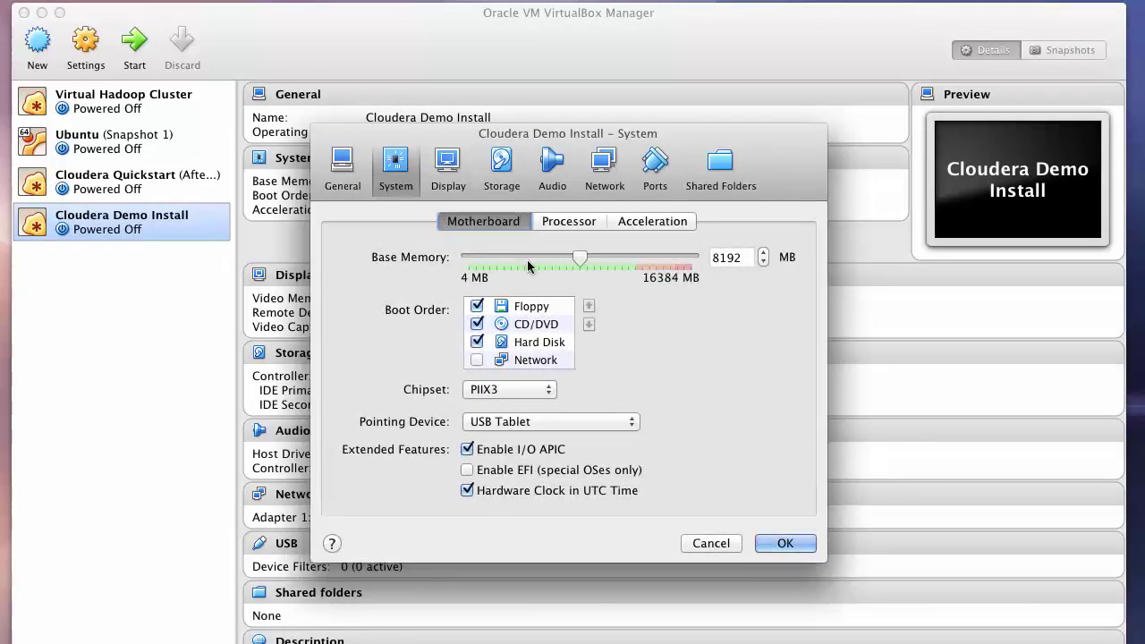
pyautogui.click(549, 225)
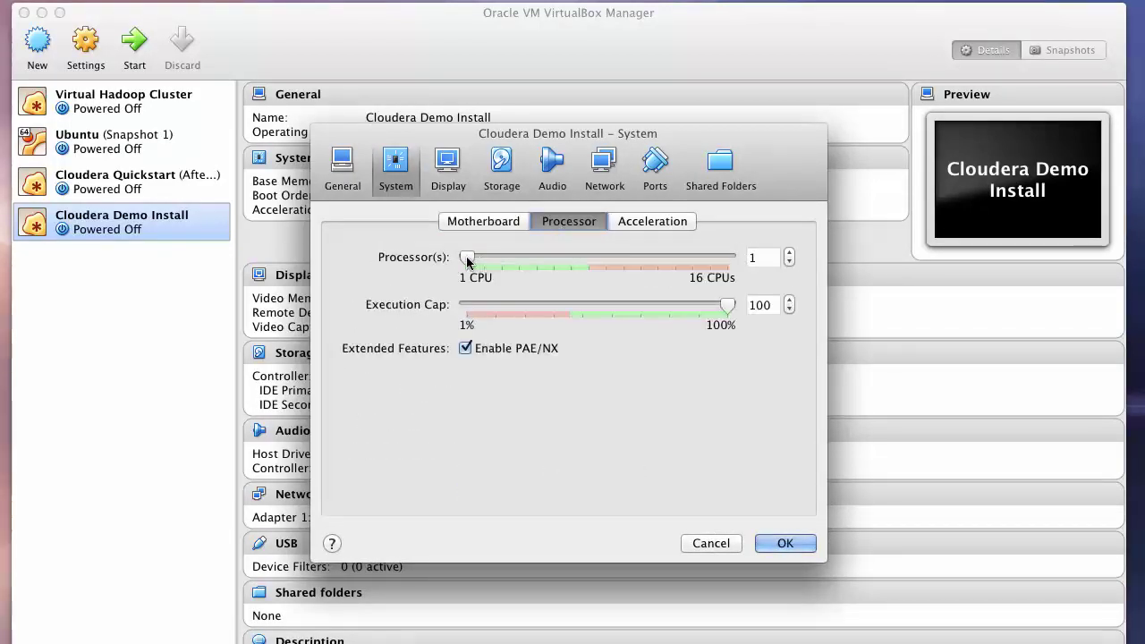
pyautogui.moveTo(466, 260); pyautogui.dragTo(524, 259)
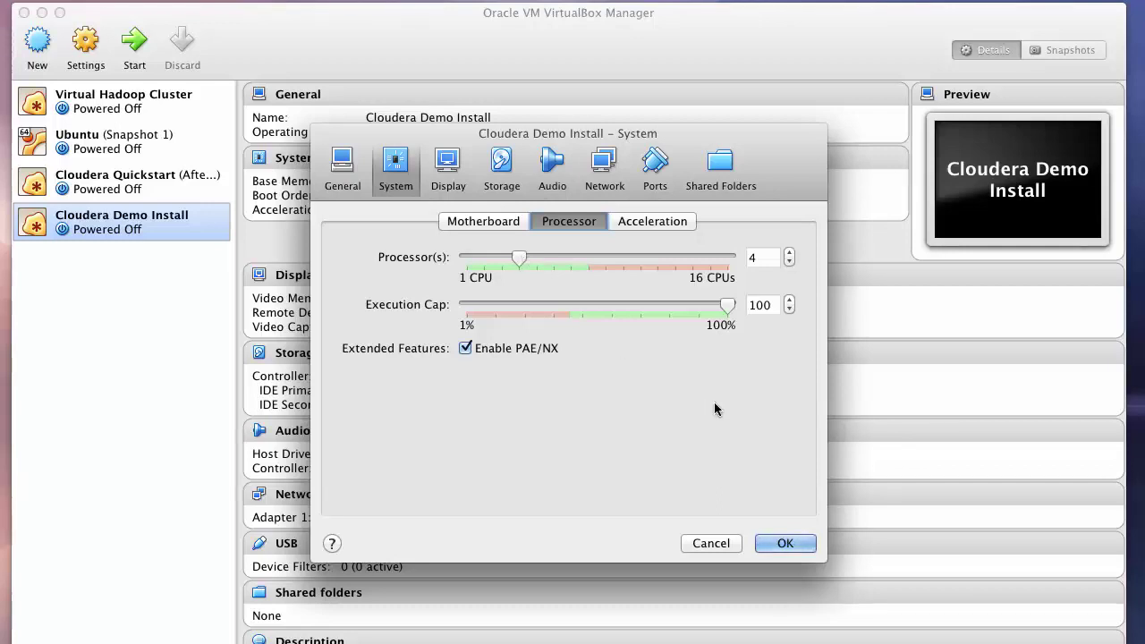
pyautogui.click(791, 543)
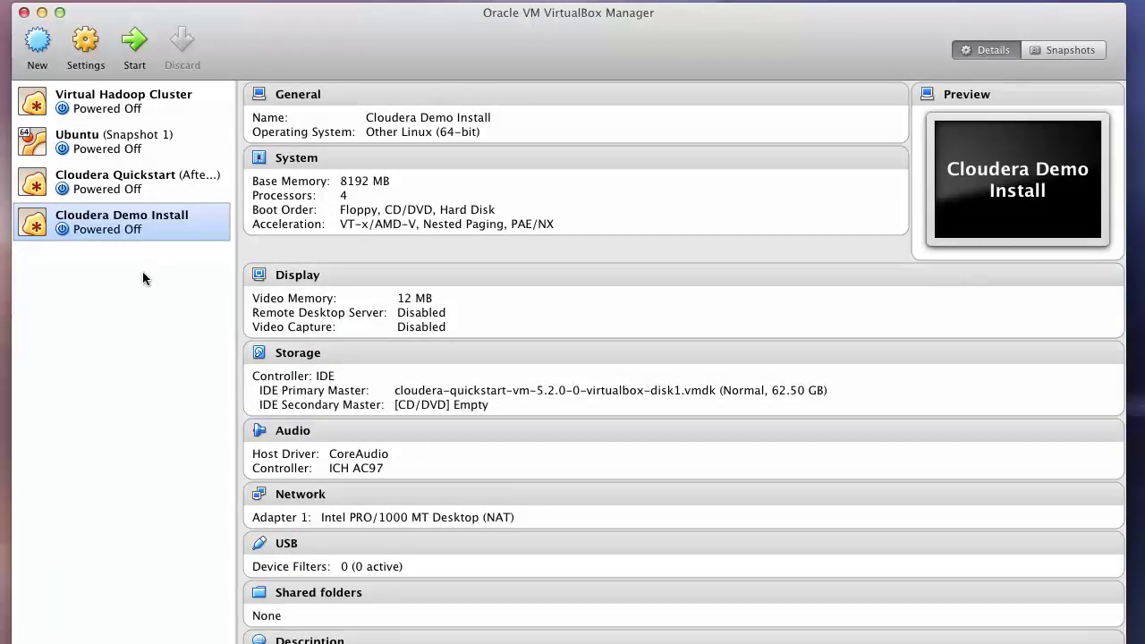
# Start the Cloudera Demo Install machine and dismiss the Firefox reset notice on its desktop.
pyautogui.click(136, 55)
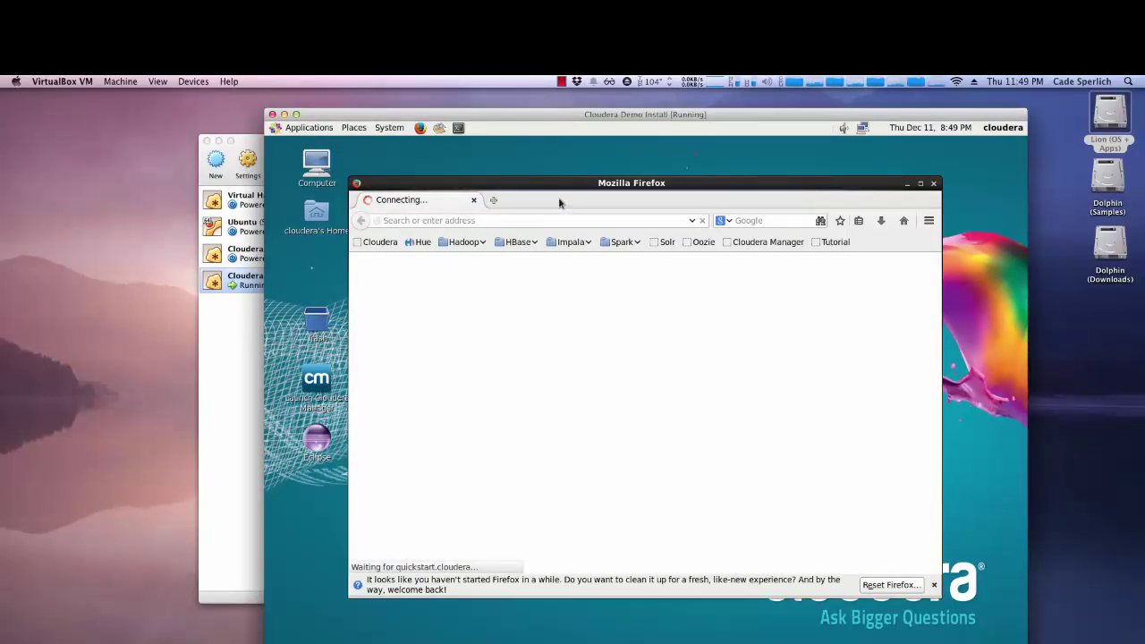
pyautogui.click(933, 585)
# Sign in to Hue with the username cloudera and the account password, and let Firefox remember the password.
pyautogui.click(617, 432)
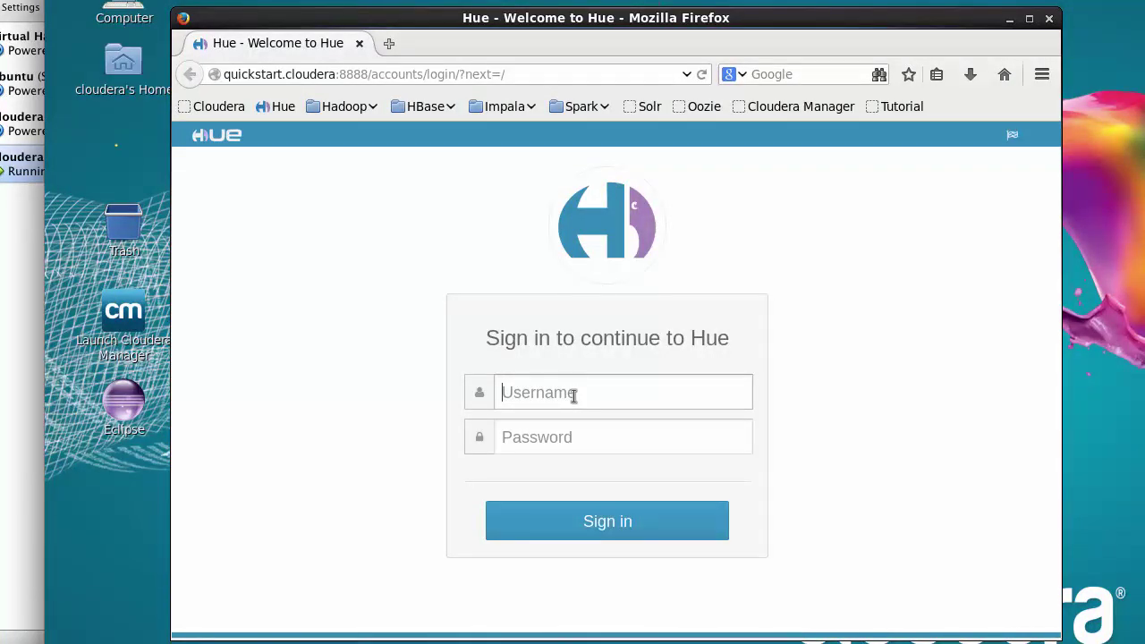
pyautogui.write('cloudera')
pyautogui.press('Tab')
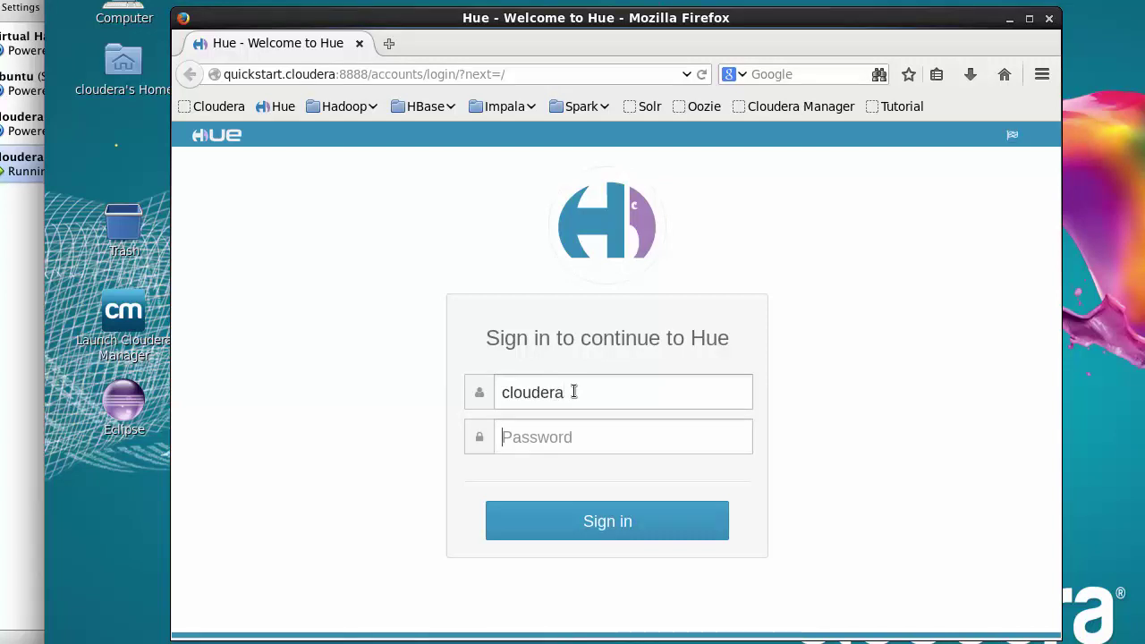
pyautogui.write('cloudera')
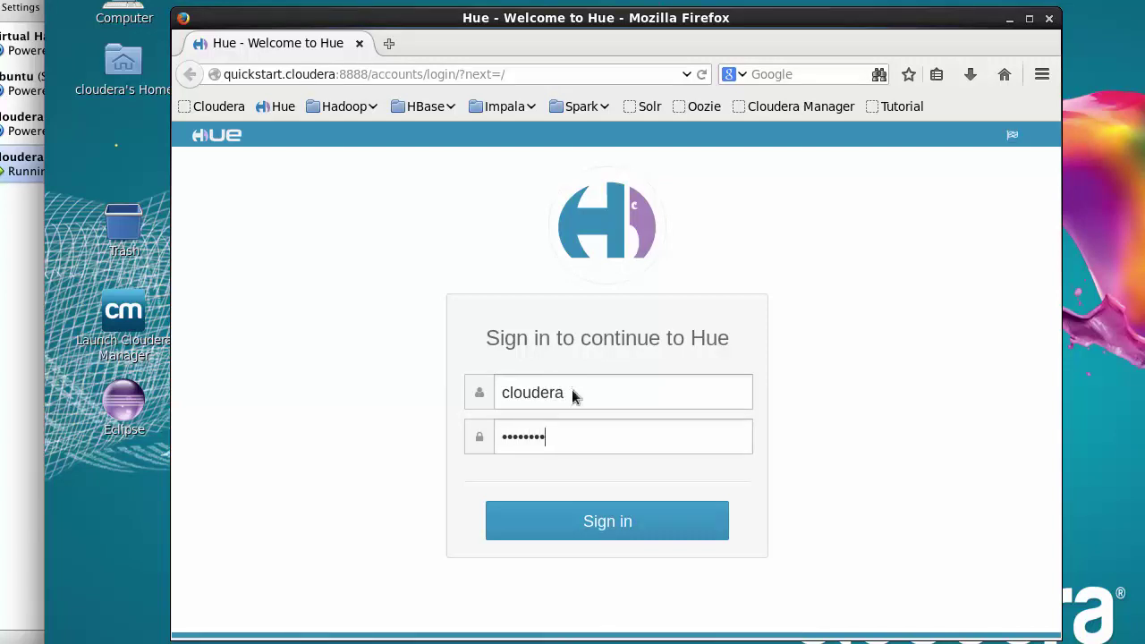
pyautogui.click(616, 520)
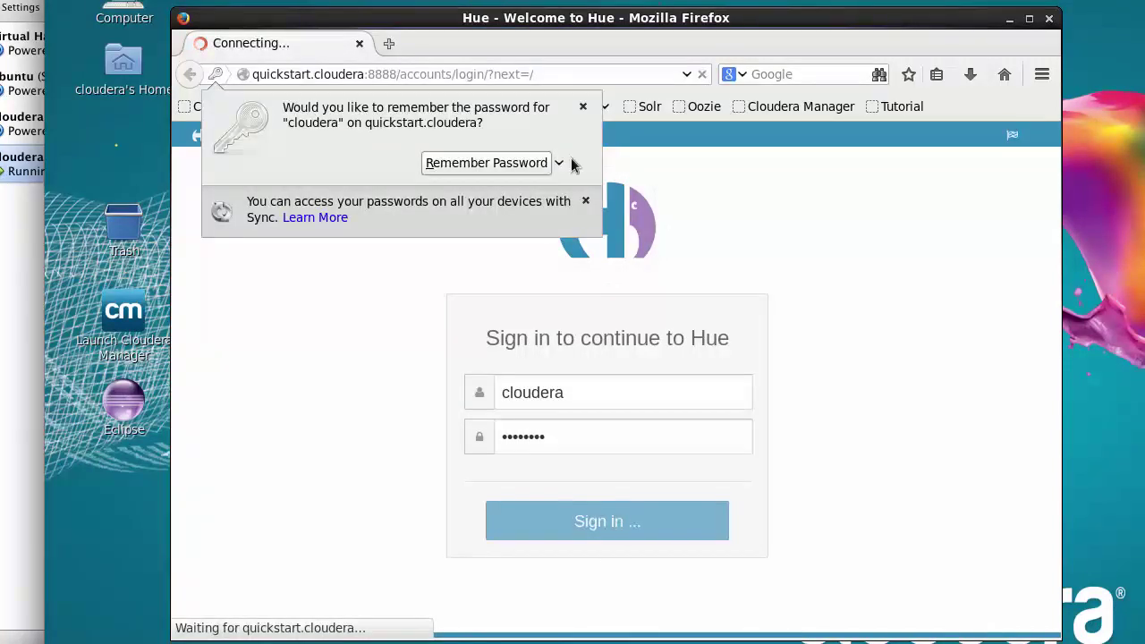
pyautogui.click(474, 164)
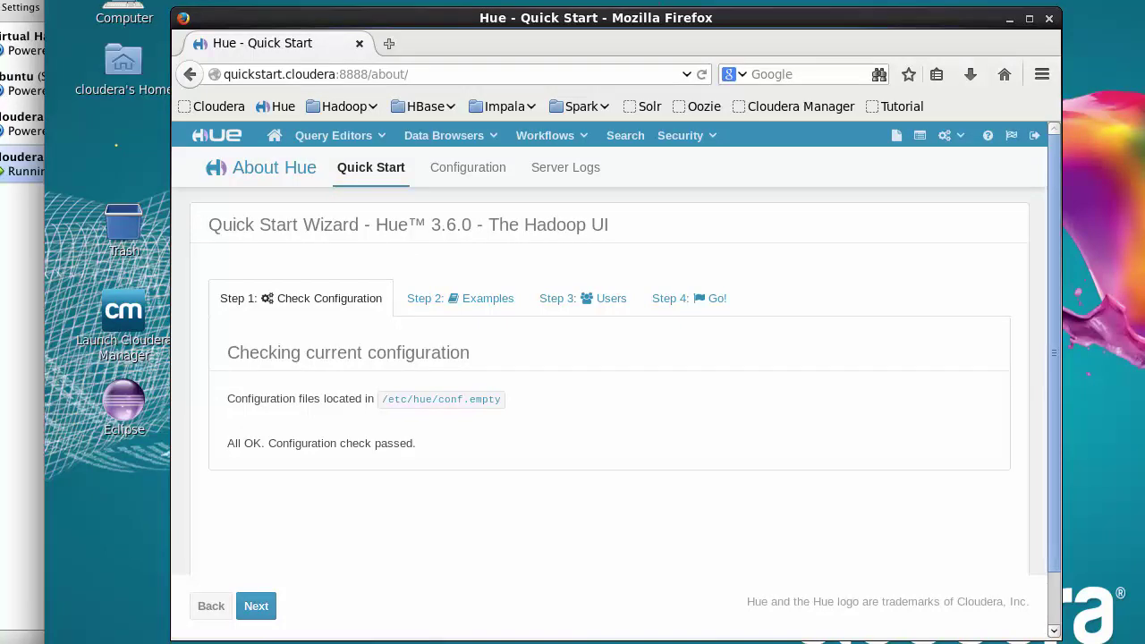
# Advance the Hue Quick Start Wizard to Step 2: Examples and install all the application examples.
pyautogui.click(256, 607)
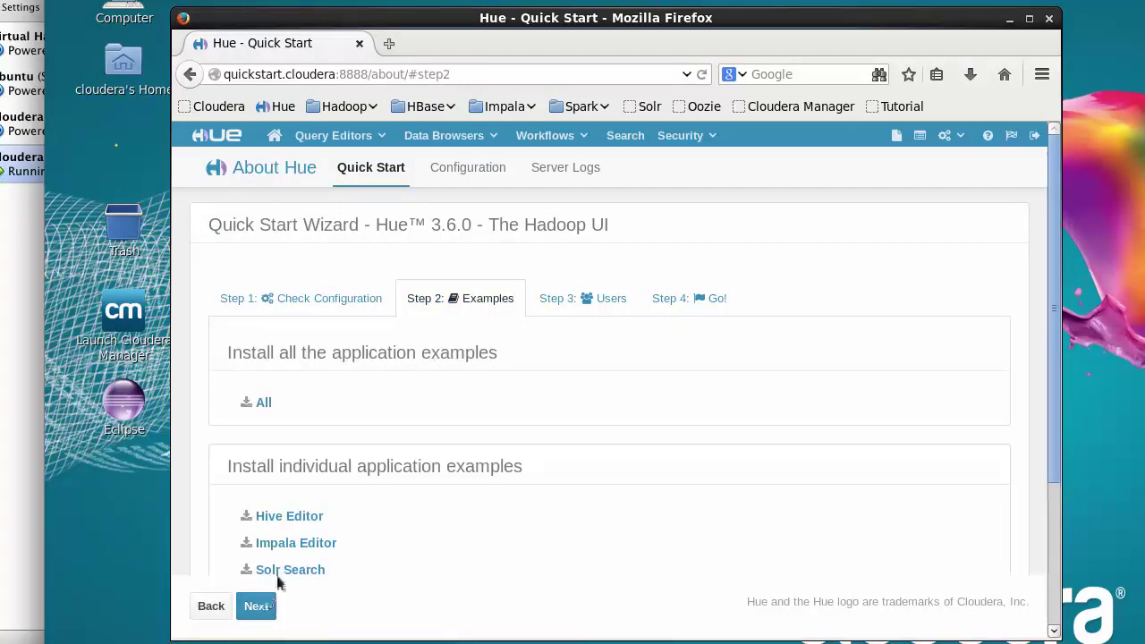
pyautogui.click(263, 402)
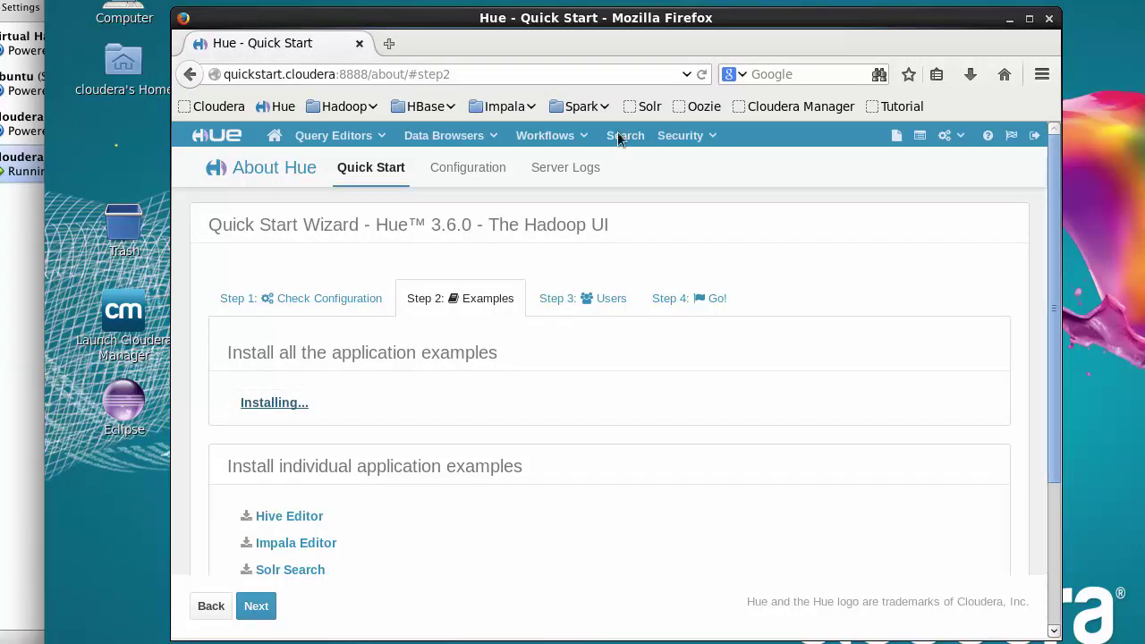
# Advance the Hue Quick Start Wizard through Step 3: Users to Step 4: Go! and open Hue Home.
pyautogui.scroll(-3, 358, 532)
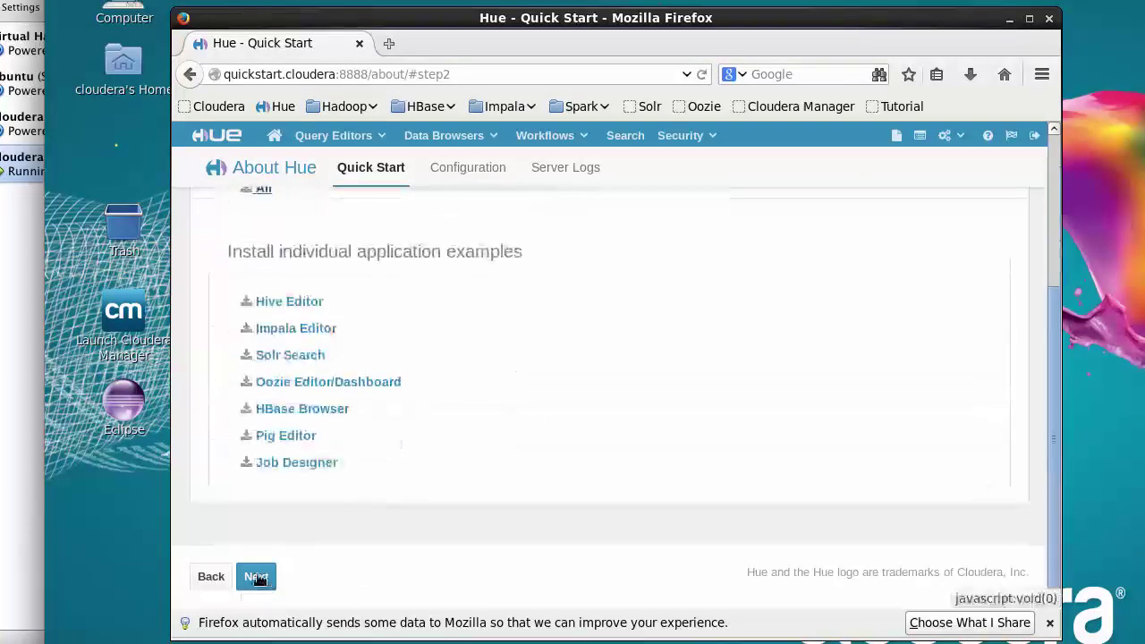
pyautogui.scroll(3, 313, 547)
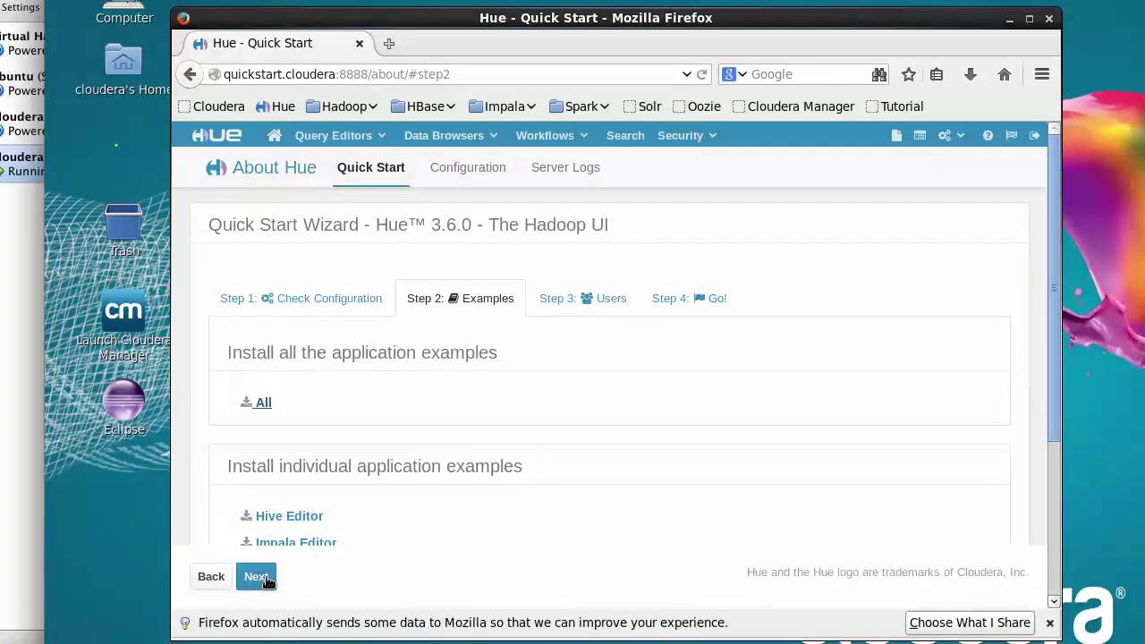
pyautogui.click(258, 577)
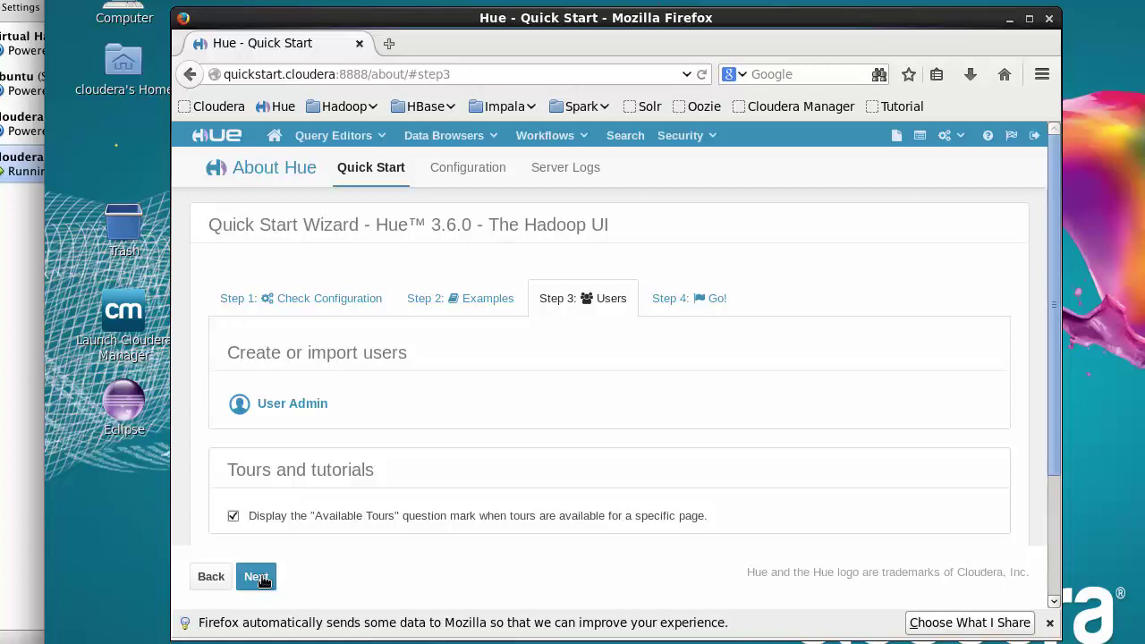
pyautogui.click(256, 576)
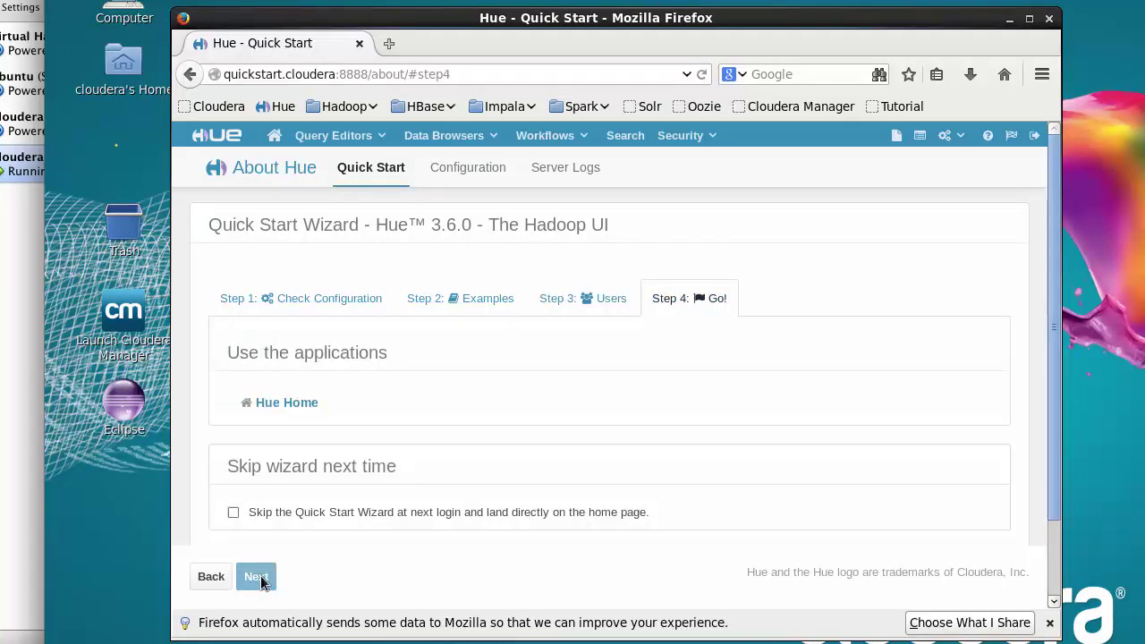
pyautogui.click(286, 403)
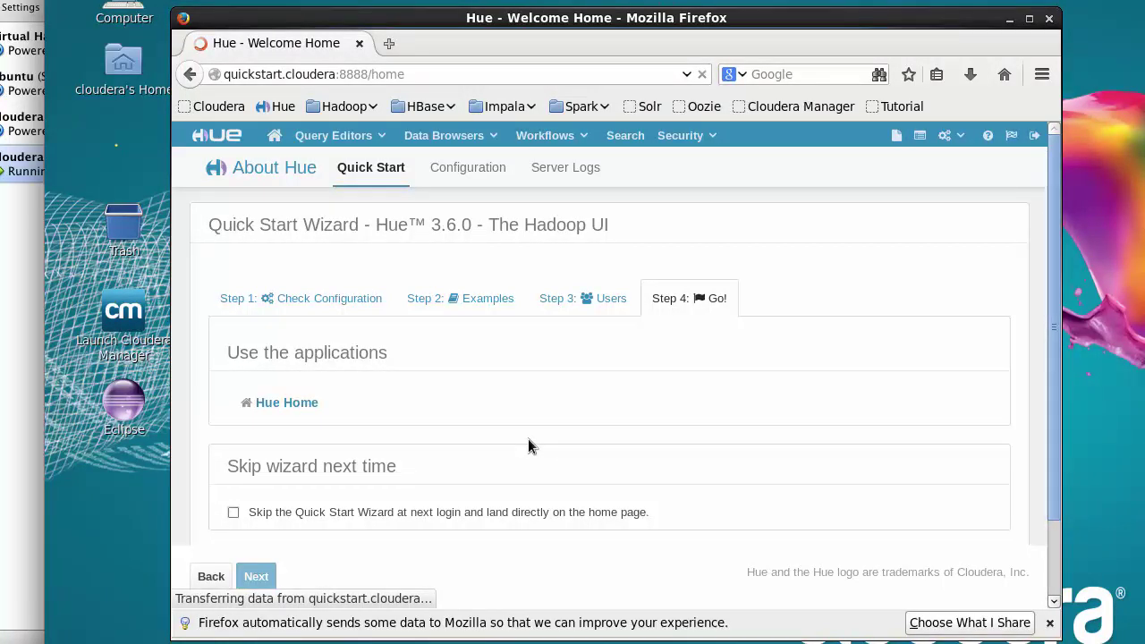
# Dismiss the "Did you know?" introduction so that it is not shown again, and close Firefox.
pyautogui.click(458, 477)
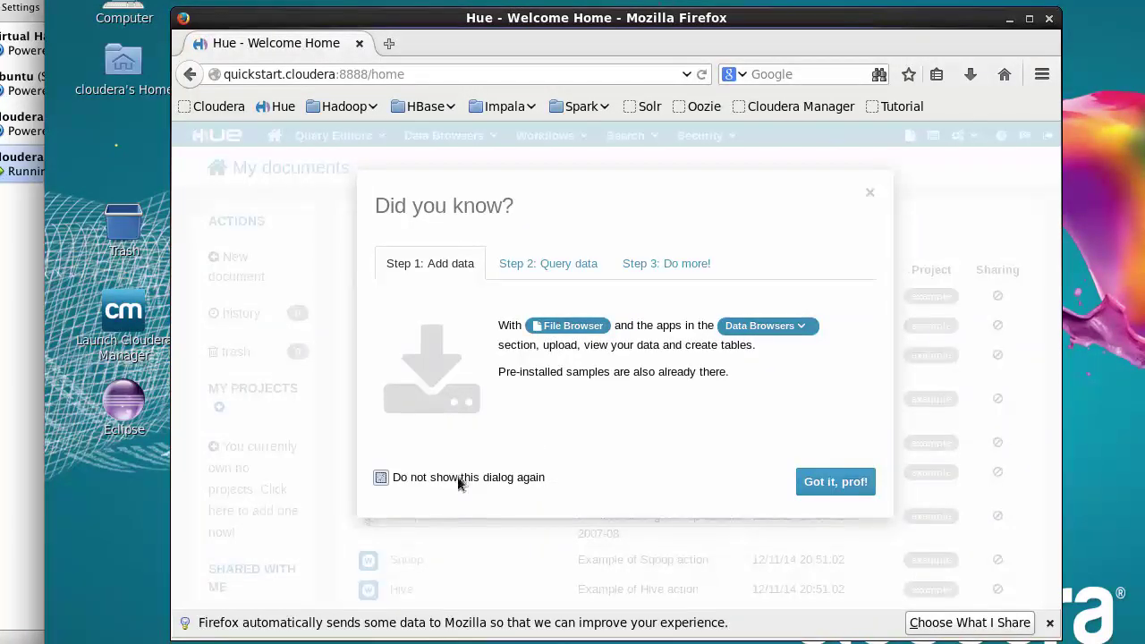
pyautogui.click(837, 482)
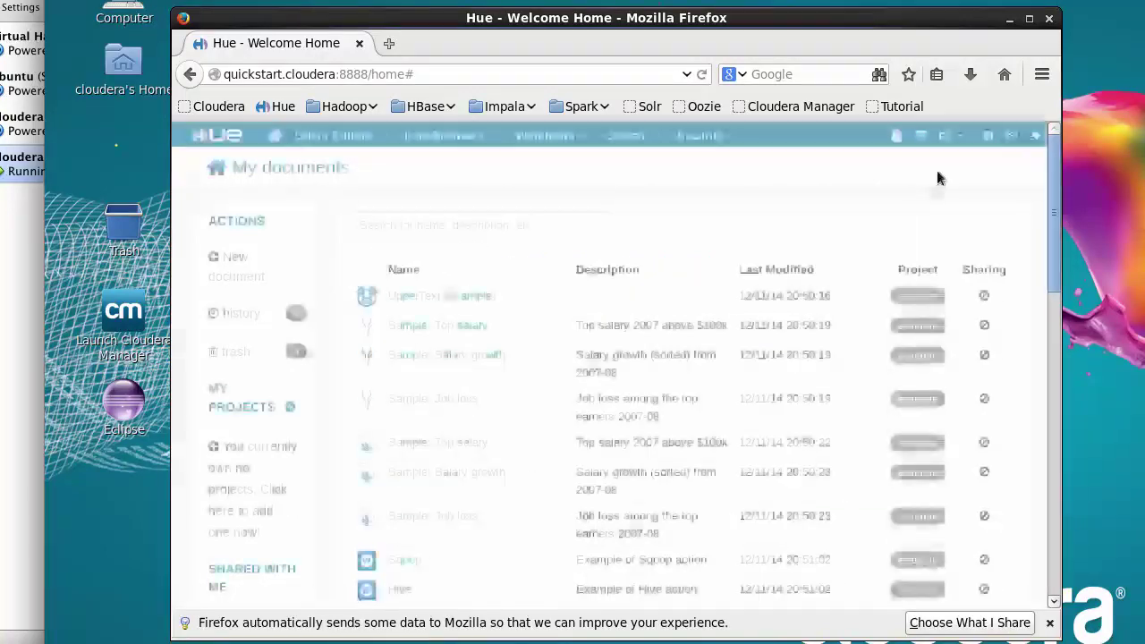
pyautogui.click(1048, 20)
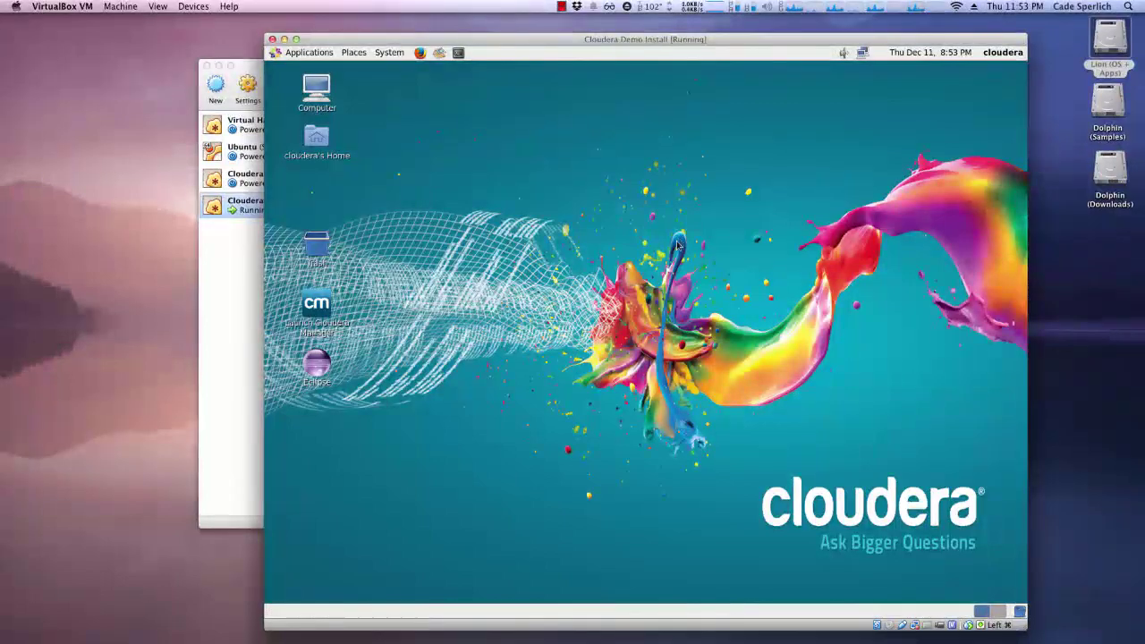
# Copy program.pl from the Mac desktop to the virtual machine's desktop and move that copy to the Trash.
pyautogui.moveTo(1135, 400); pyautogui.dragTo(642, 368)
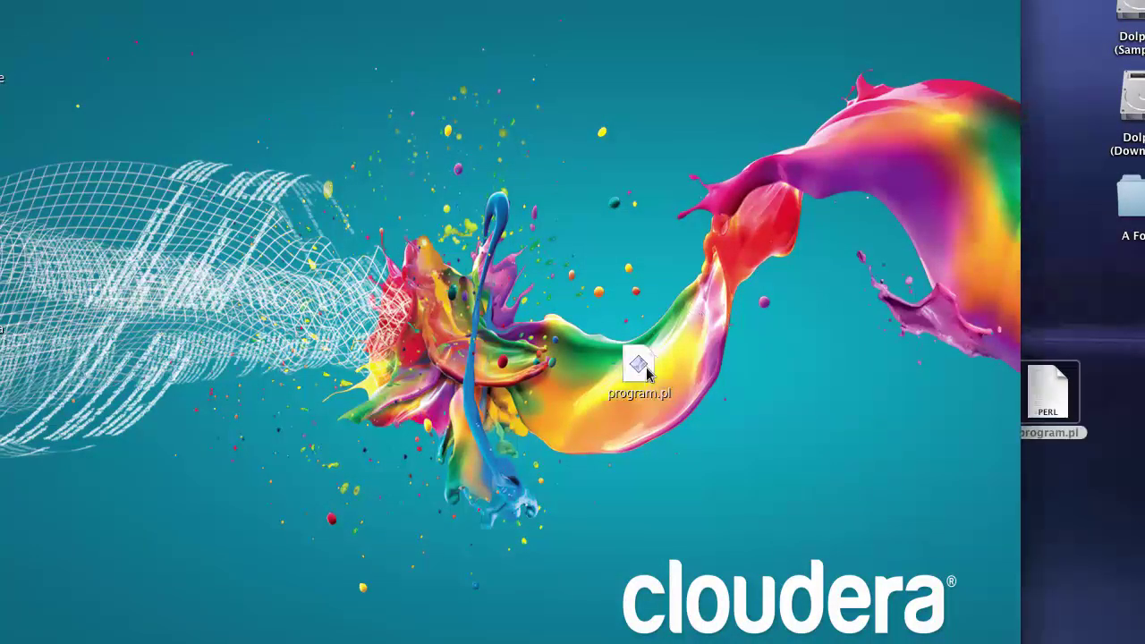
pyautogui.rightClick(641, 363)
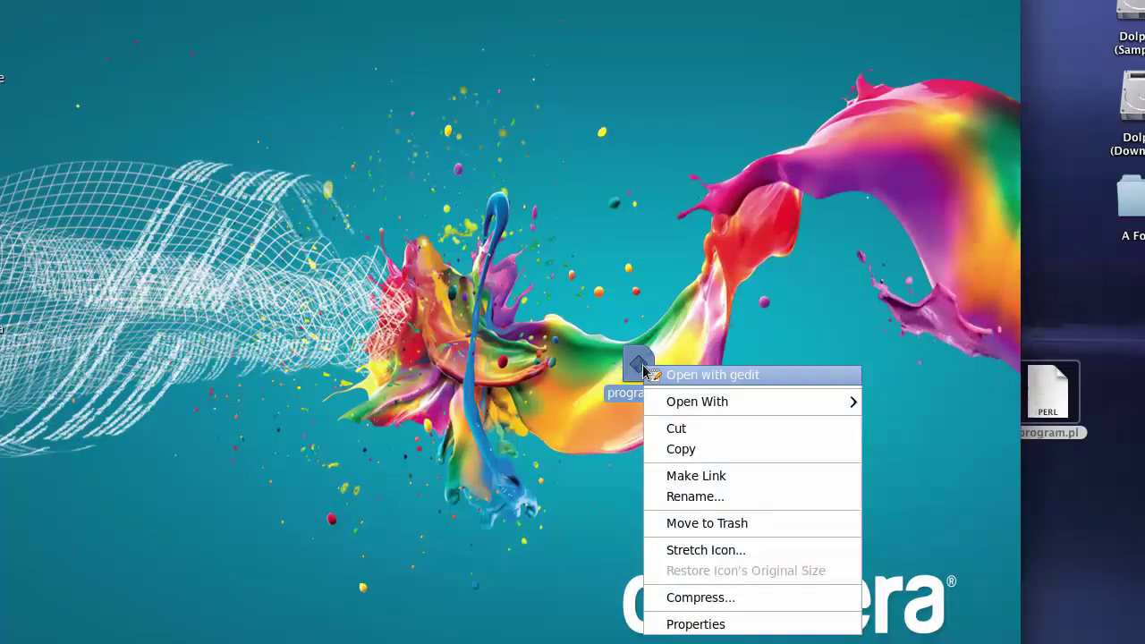
pyautogui.click(706, 522)
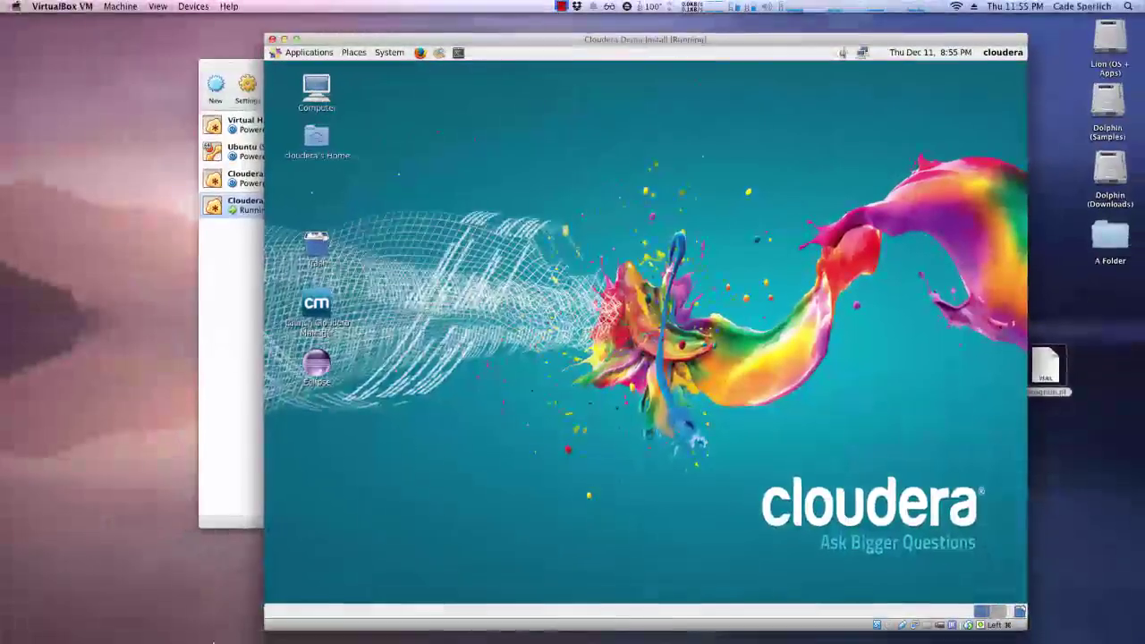
pyautogui.click(362, 615)
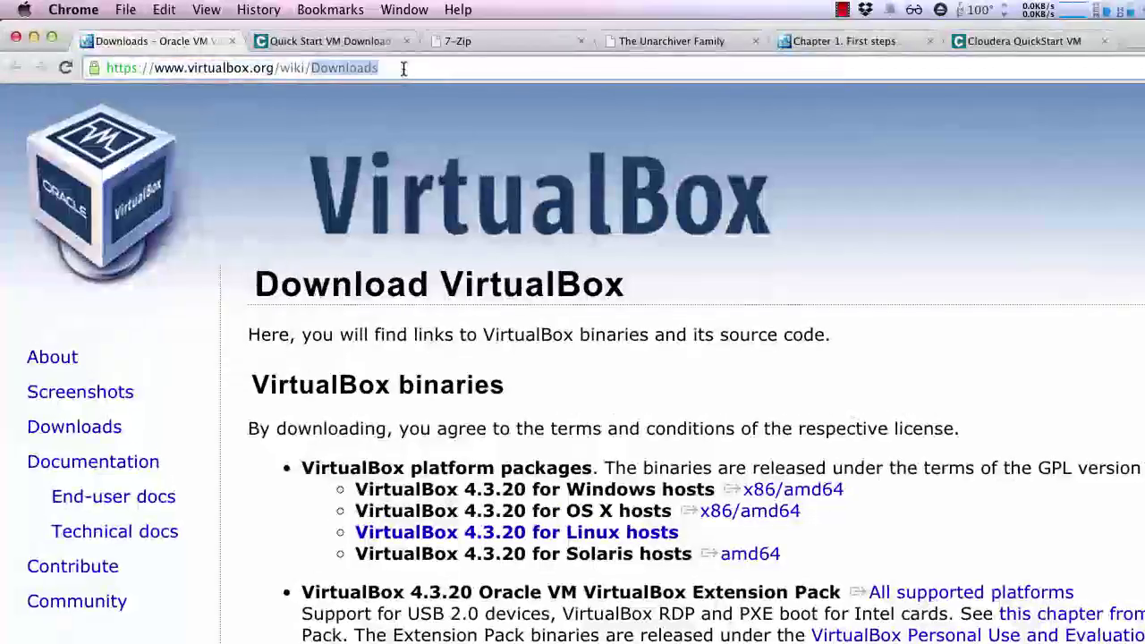
pyautogui.click(322, 69)
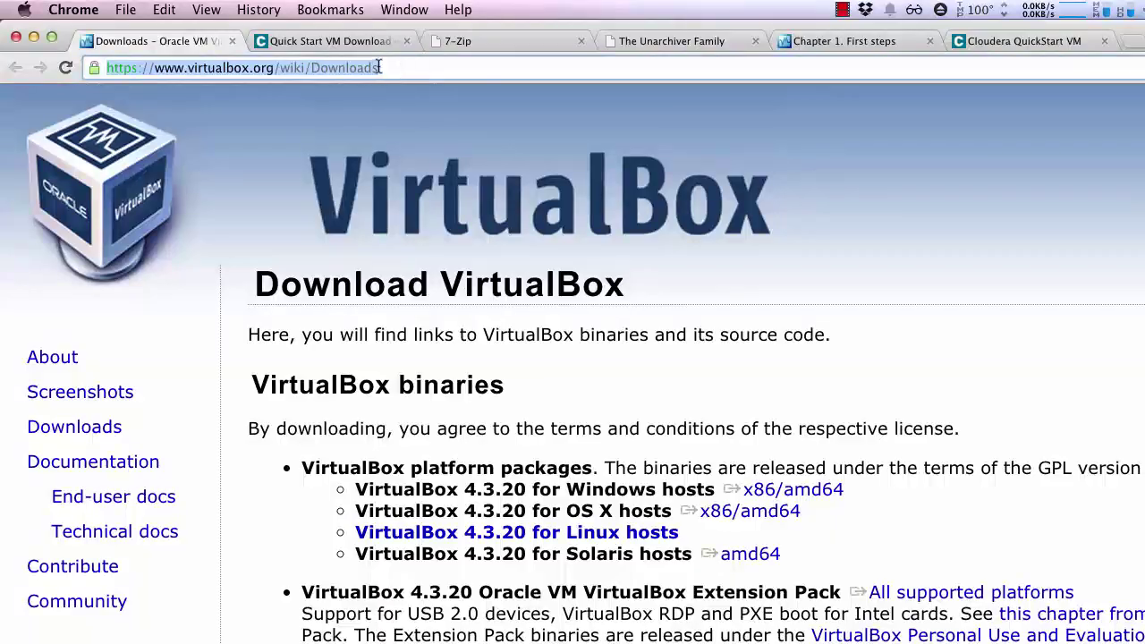
pyautogui.rightClick(322, 68)
pyautogui.click(358, 95)
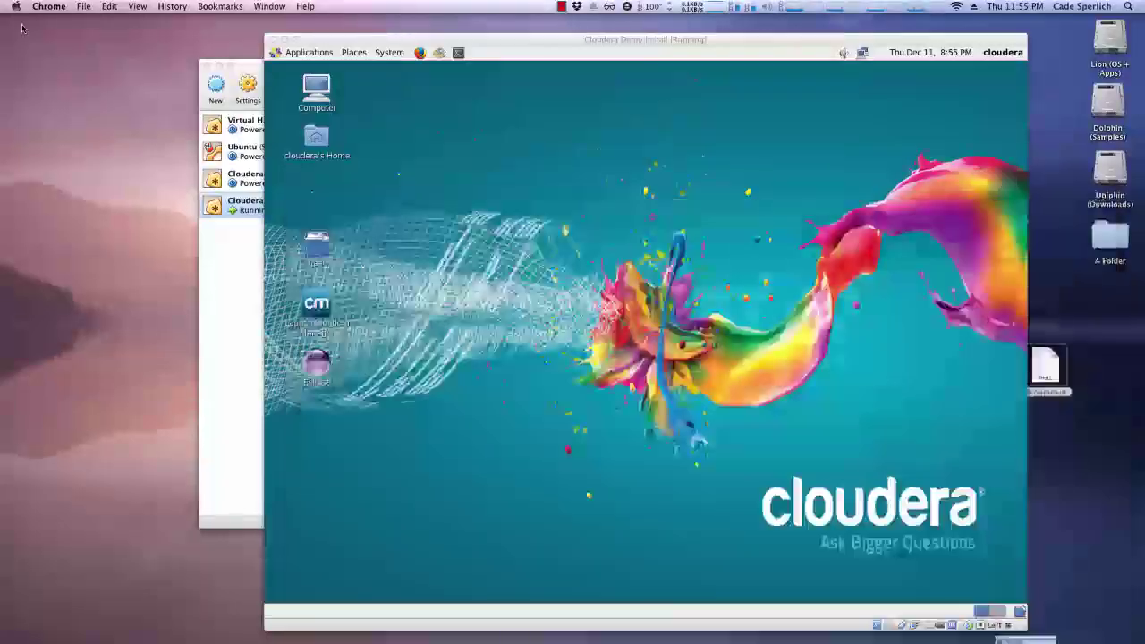
# Load the copied VirtualBox downloads address in a new tab of the virtual machine's Firefox, and close Firefox with both tabs.
pyautogui.click(376, 354)
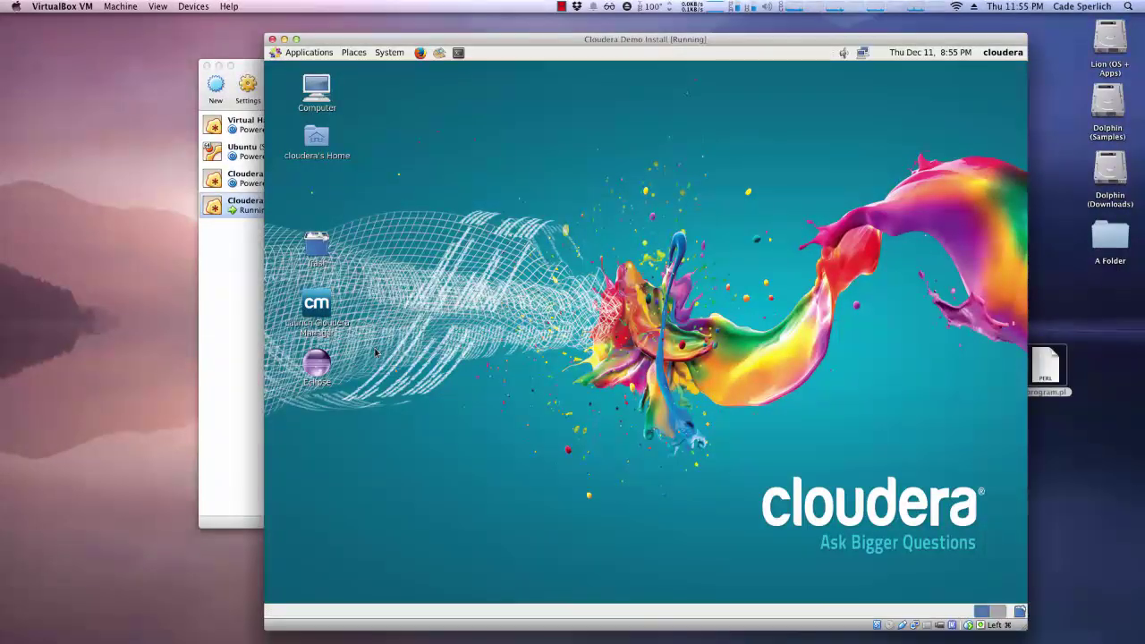
pyautogui.click(418, 53)
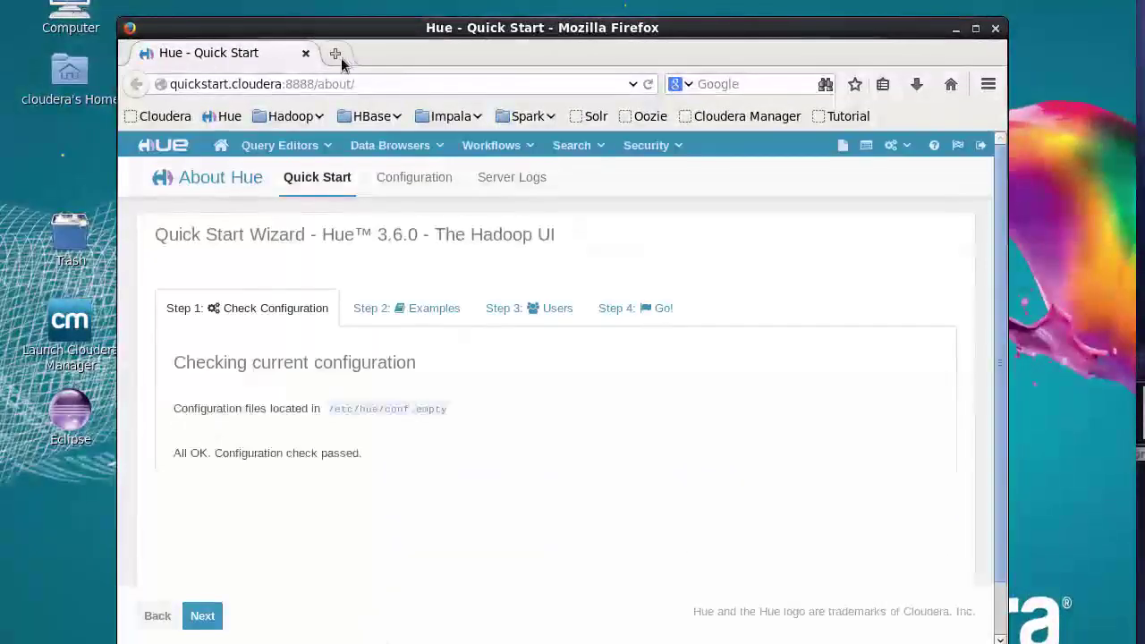
pyautogui.click(379, 75)
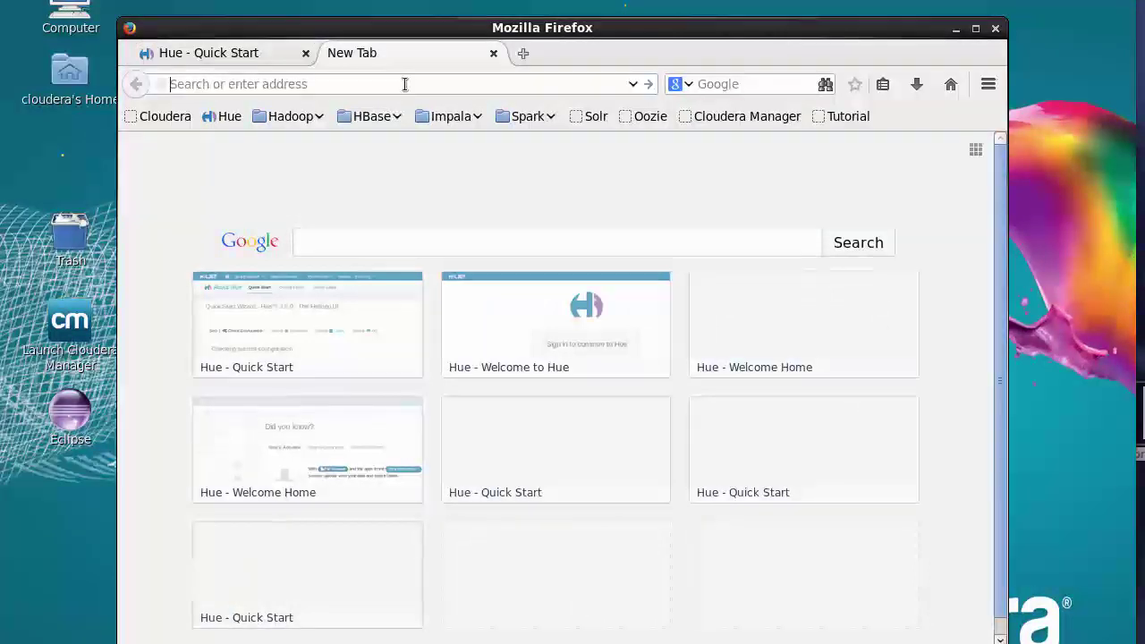
pyautogui.rightClick(404, 84)
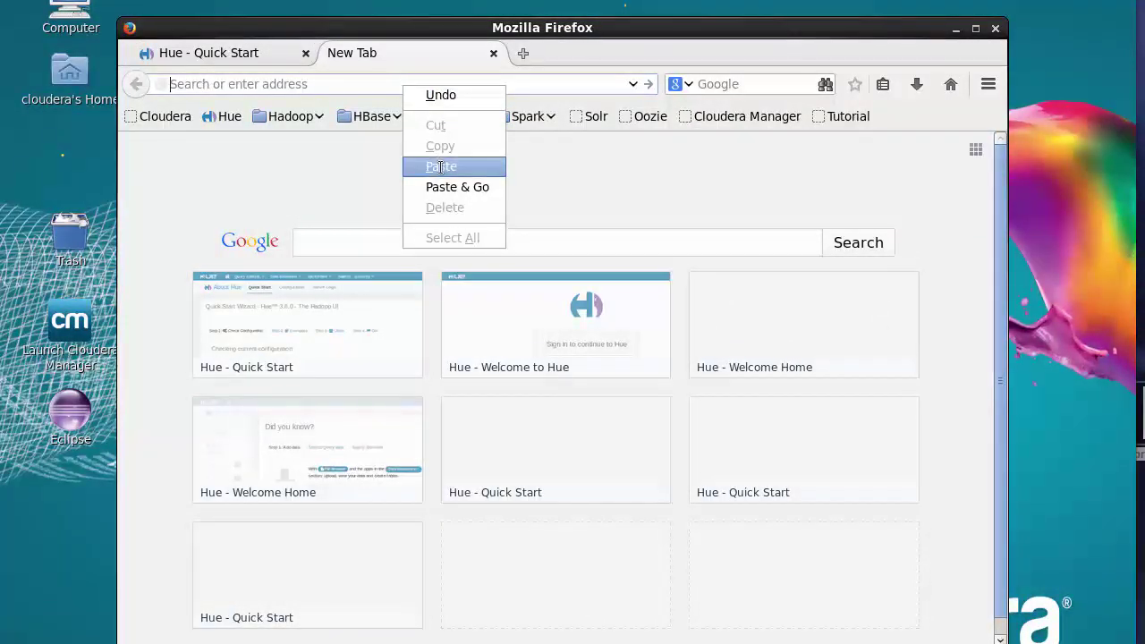
pyautogui.click(438, 166)
pyautogui.press('Return')
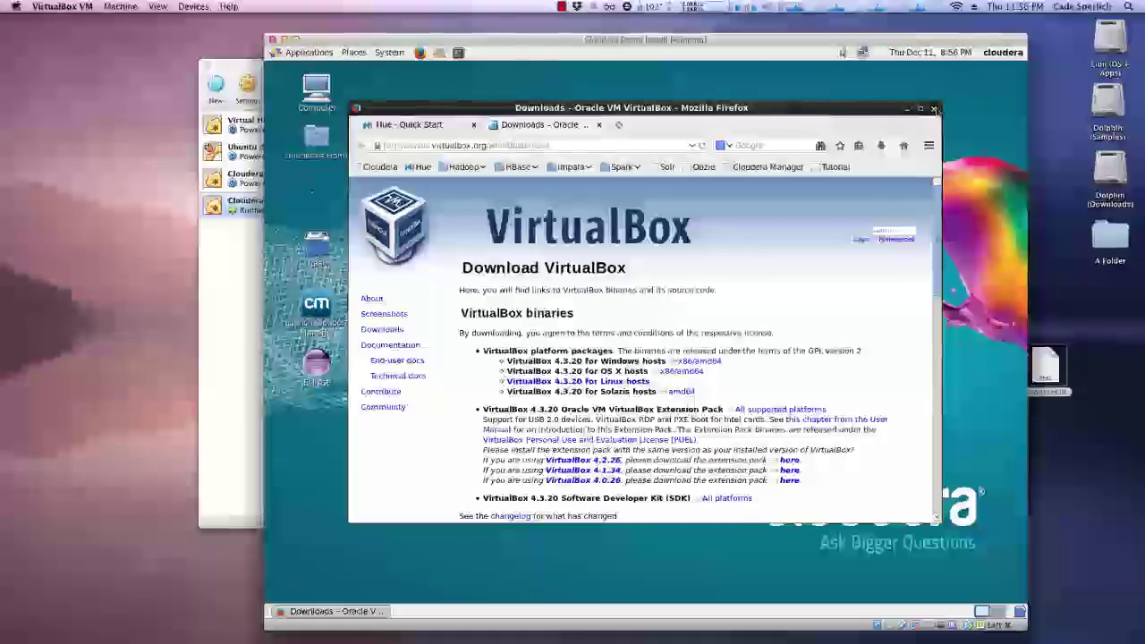
pyautogui.click(994, 28)
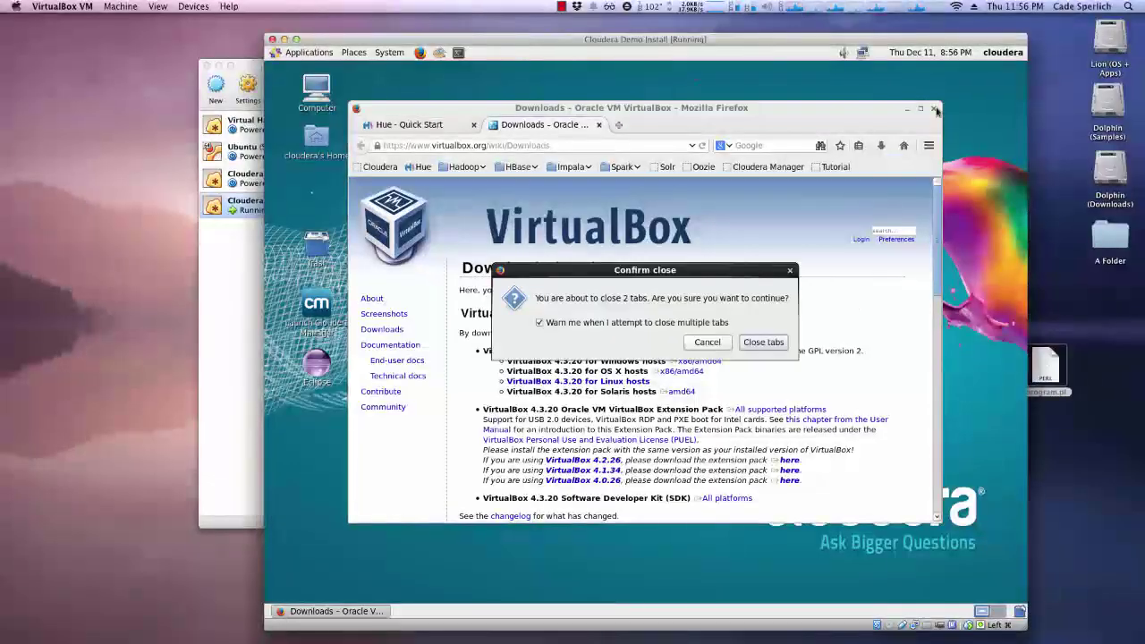
pyautogui.click(761, 345)
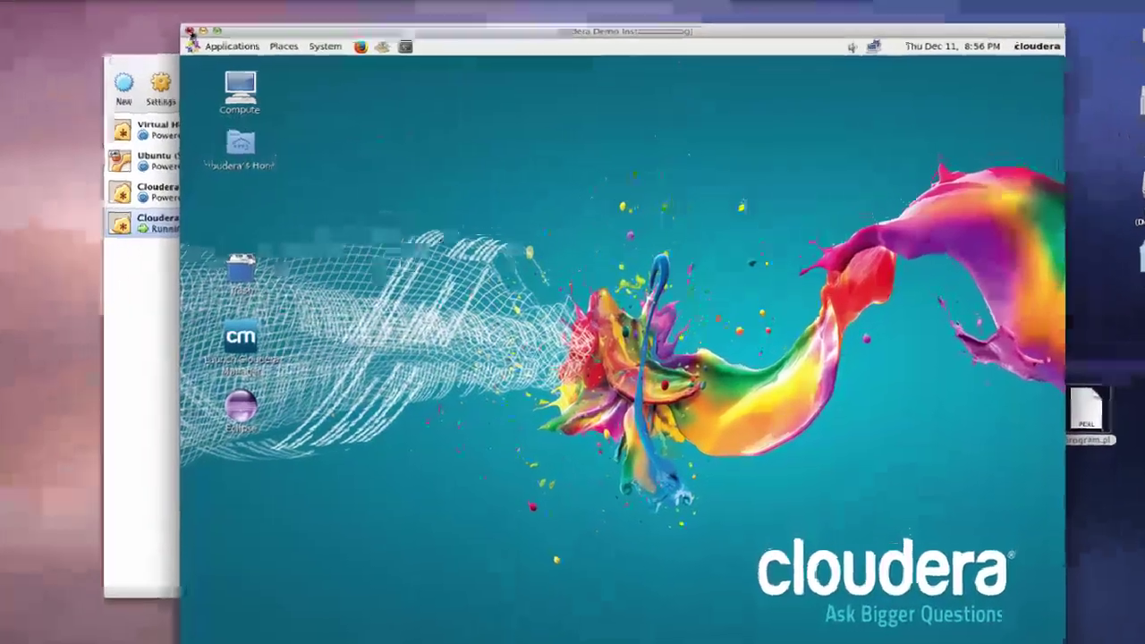
# Close the Cloudera Demo Install machine by sending the shutdown signal and confirm shutting down the guest system.
pyautogui.click(189, 32)
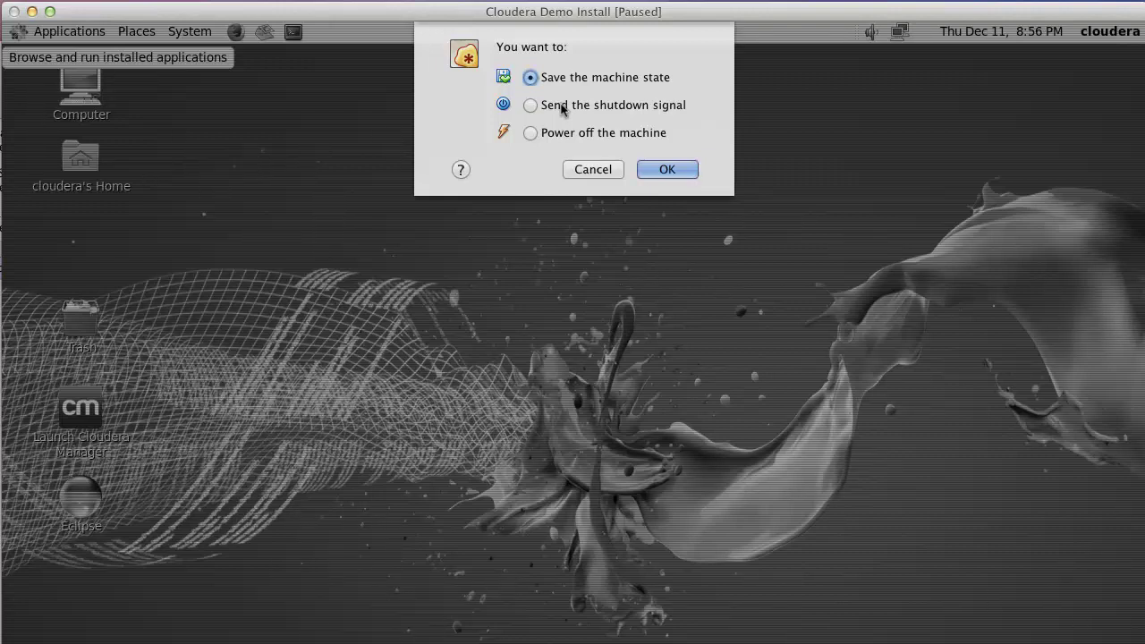
pyautogui.click(563, 105)
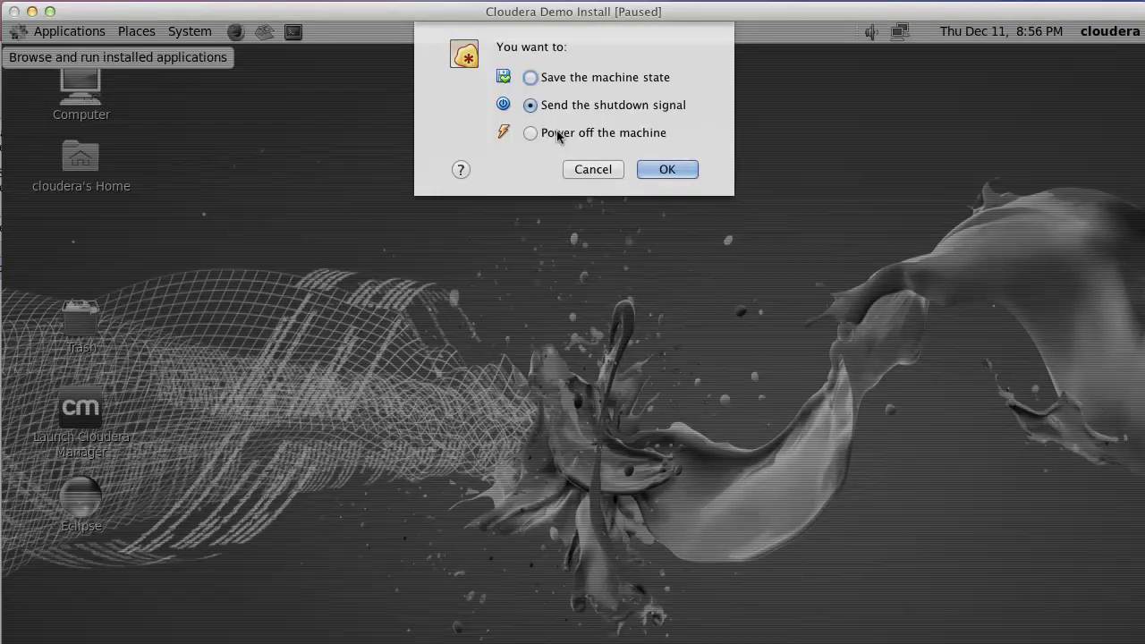
pyautogui.click(557, 134)
pyautogui.click(554, 106)
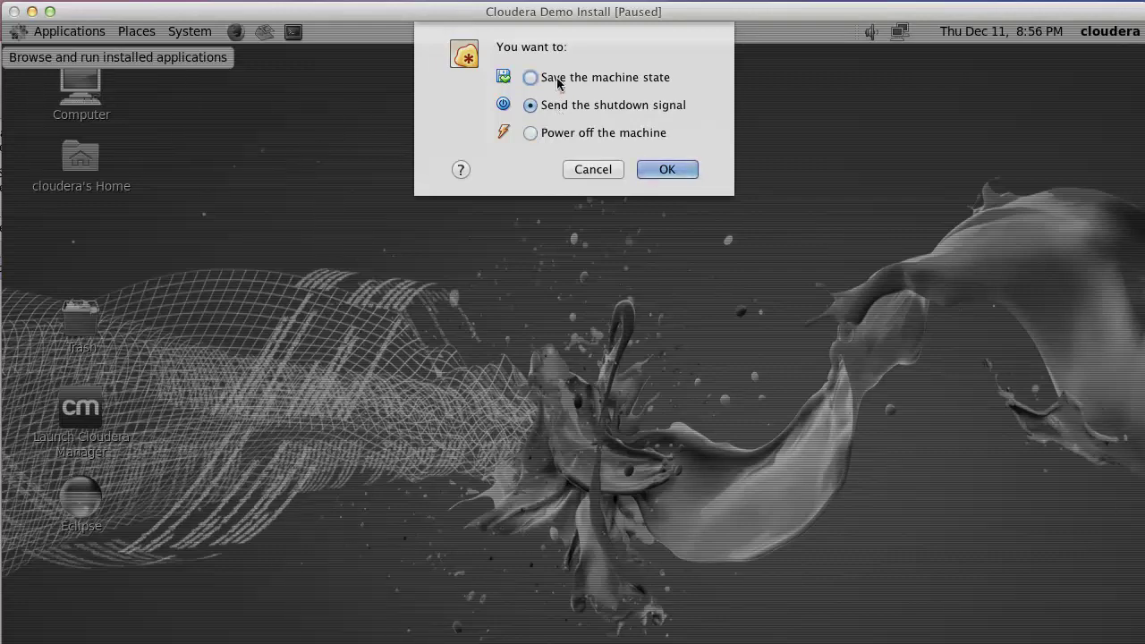
pyautogui.click(667, 169)
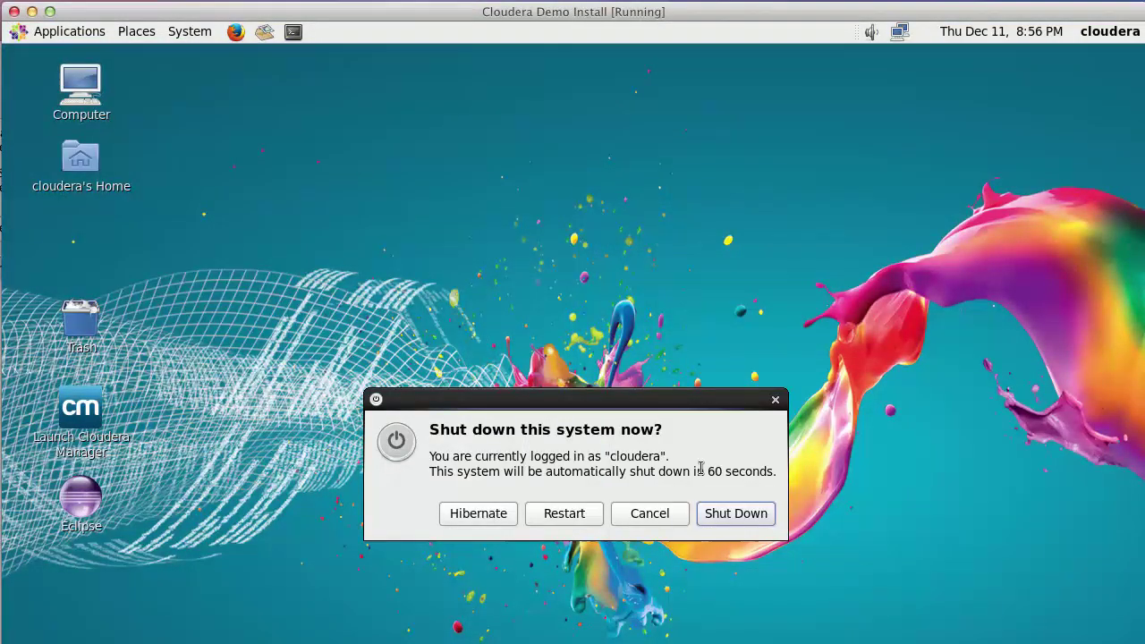
pyautogui.click(733, 514)
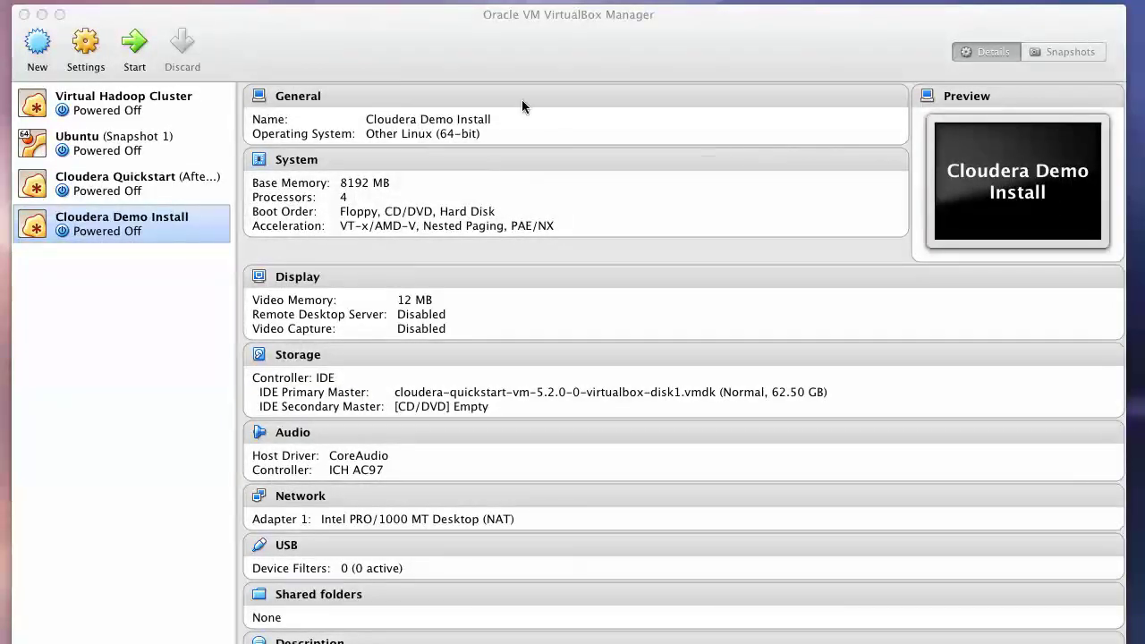
# Take a snapshot of the powered-off Cloudera Demo Install machine named "Fresh Install".
pyautogui.click(527, 54)
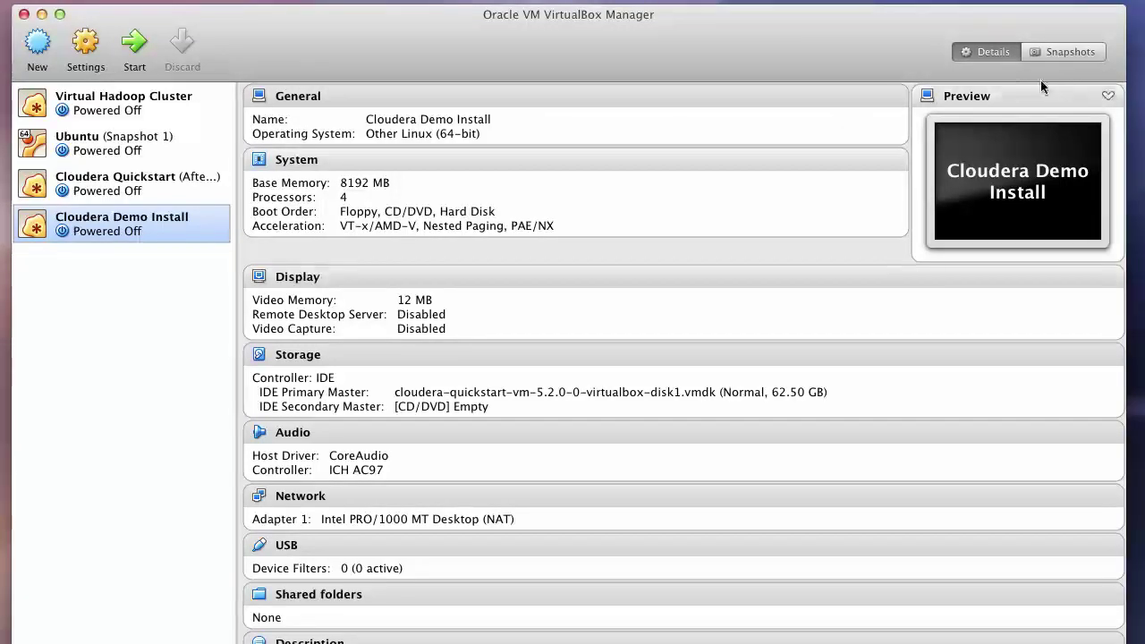
pyautogui.click(1064, 54)
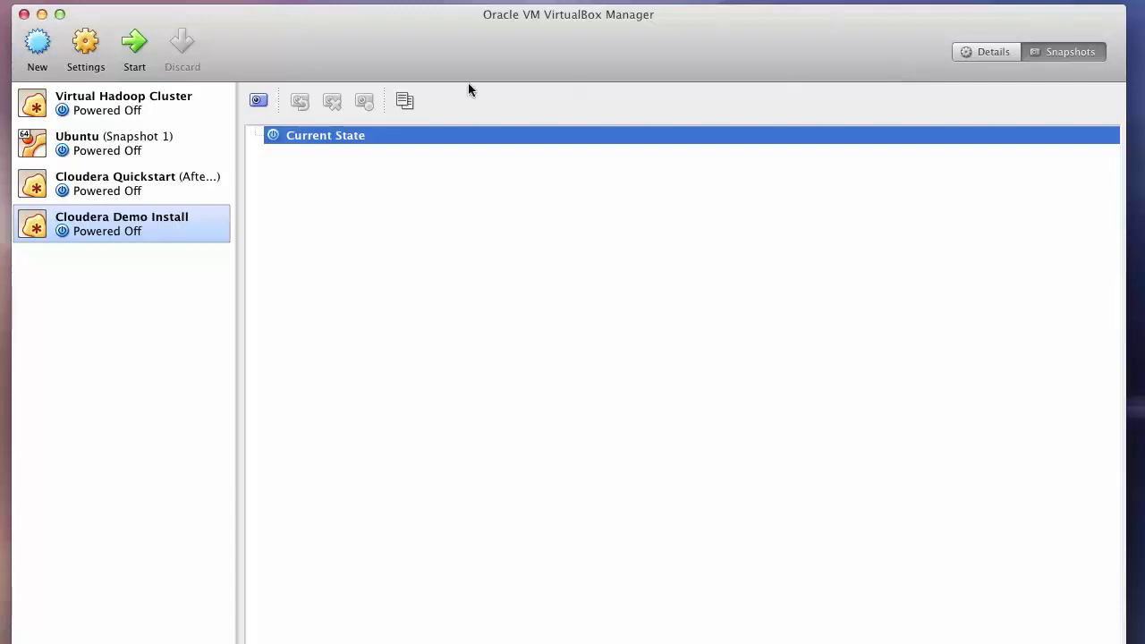
pyautogui.click(258, 101)
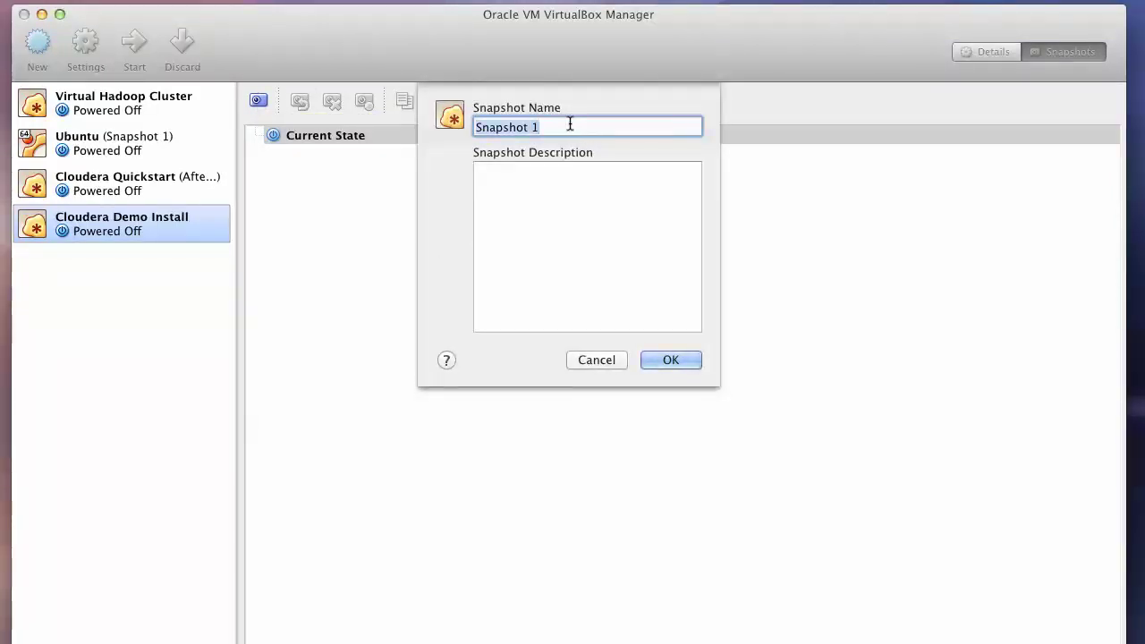
pyautogui.write('Fresh ')
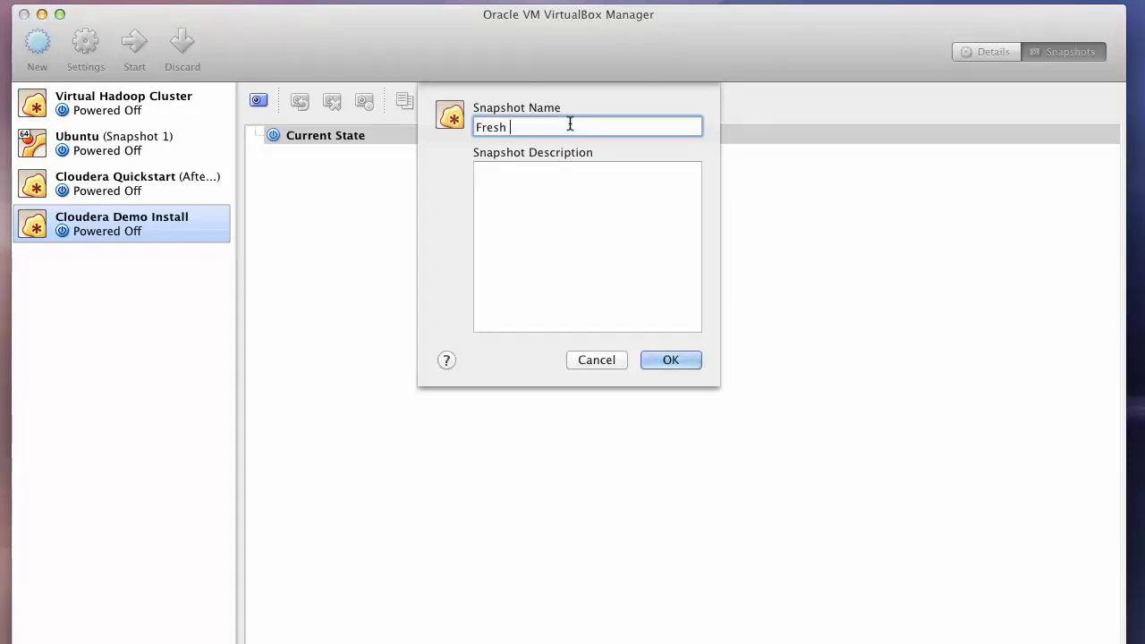
pyautogui.write('Install')
pyautogui.click(669, 359)
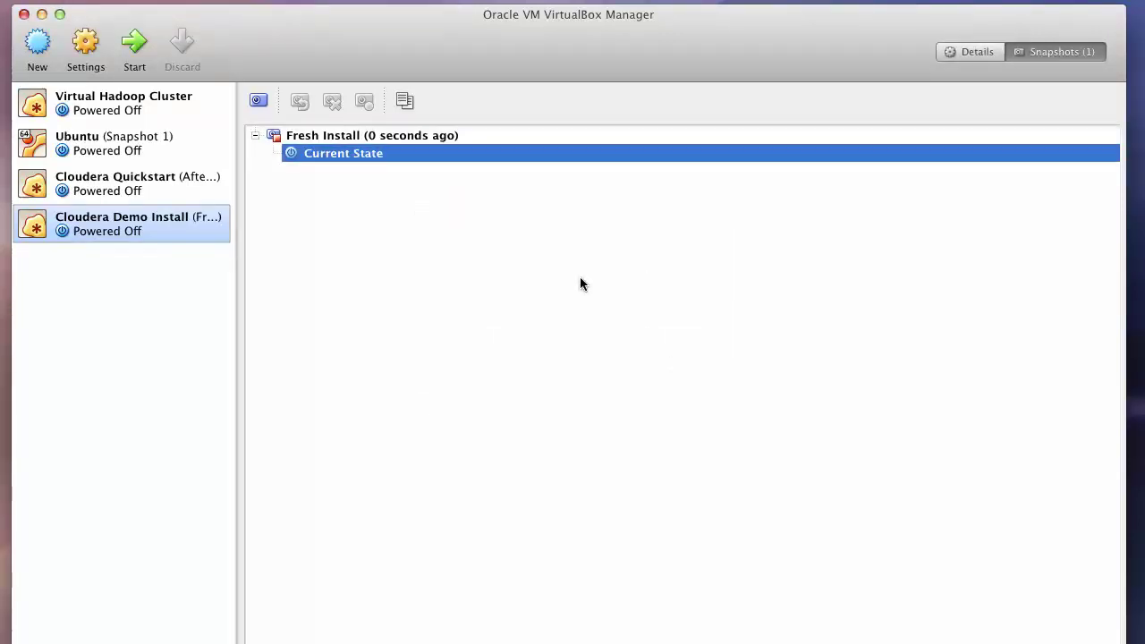